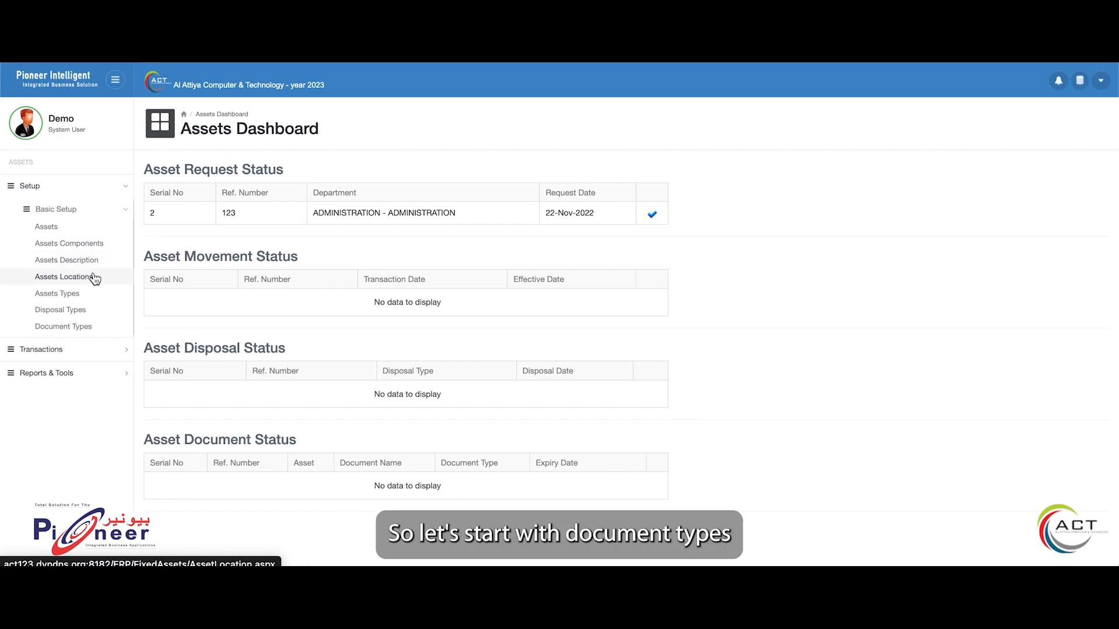
Open the asset document types list and view the new-entry form and the Istimara edit form, closing both without changes
{"action": "left_click", "coordinate": [74, 328]}
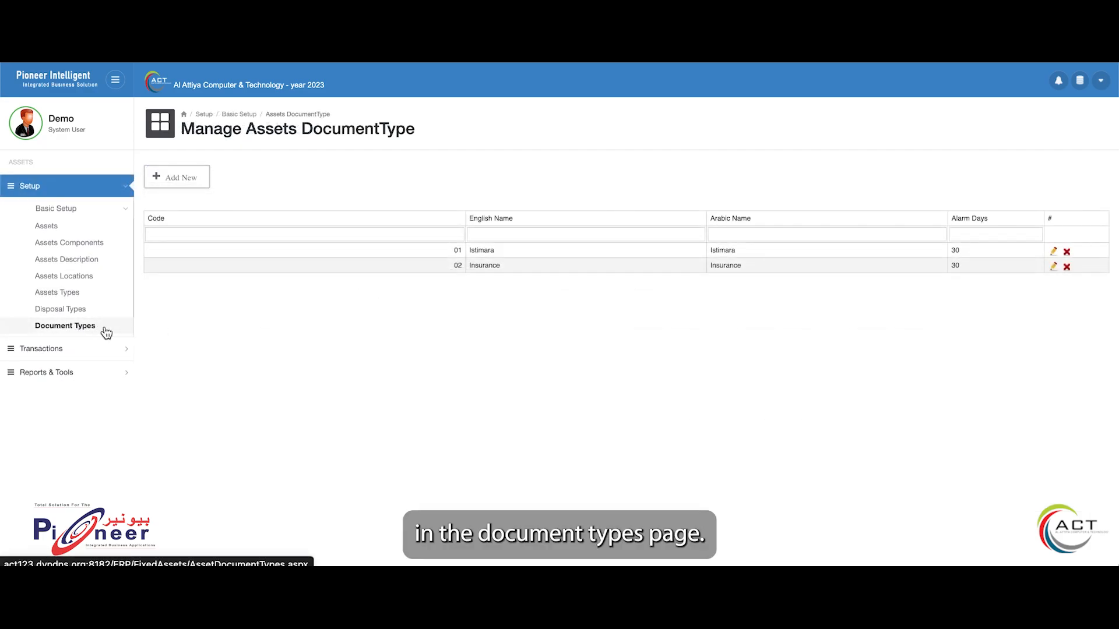
{"action": "left_click", "coordinate": [186, 182]}
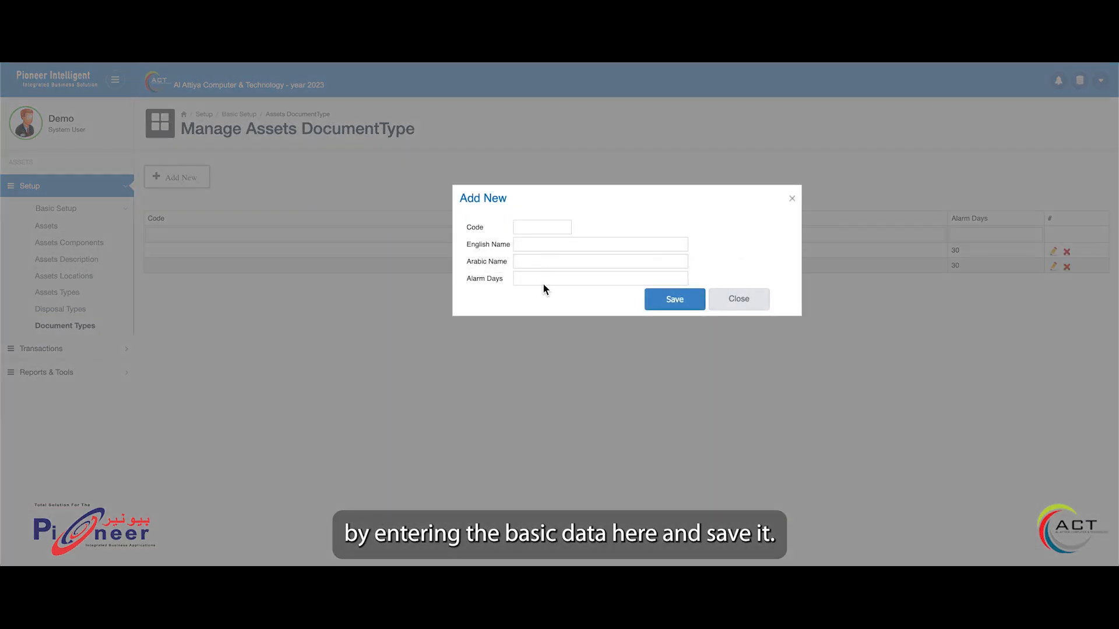
{"action": "left_click", "coordinate": [713, 300]}
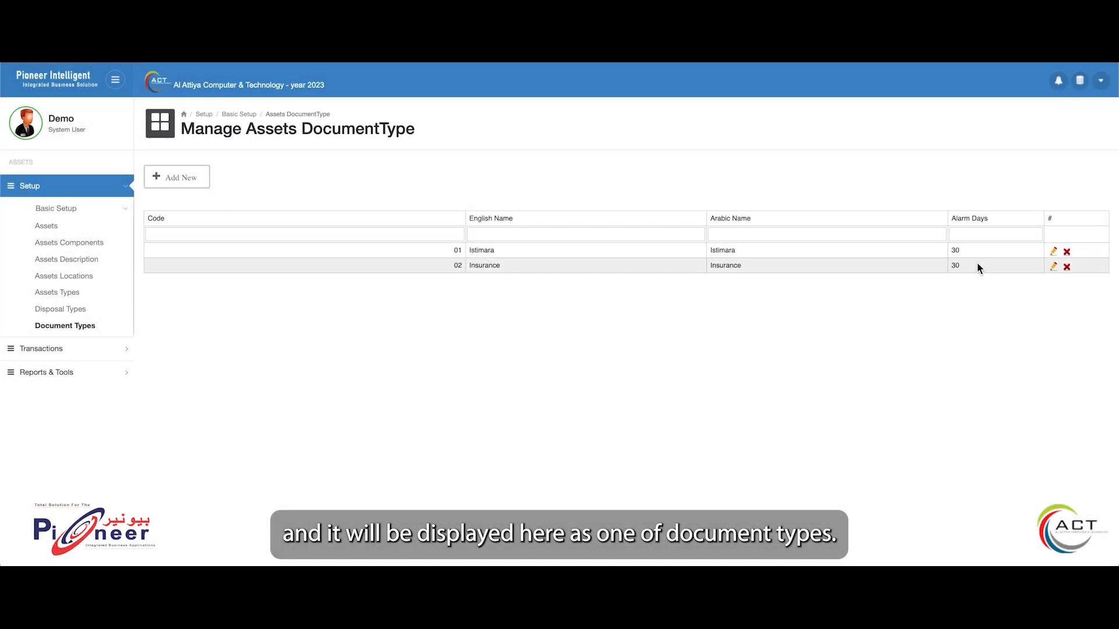
{"action": "left_click", "coordinate": [1054, 254]}
{"action": "left_click", "coordinate": [737, 296]}
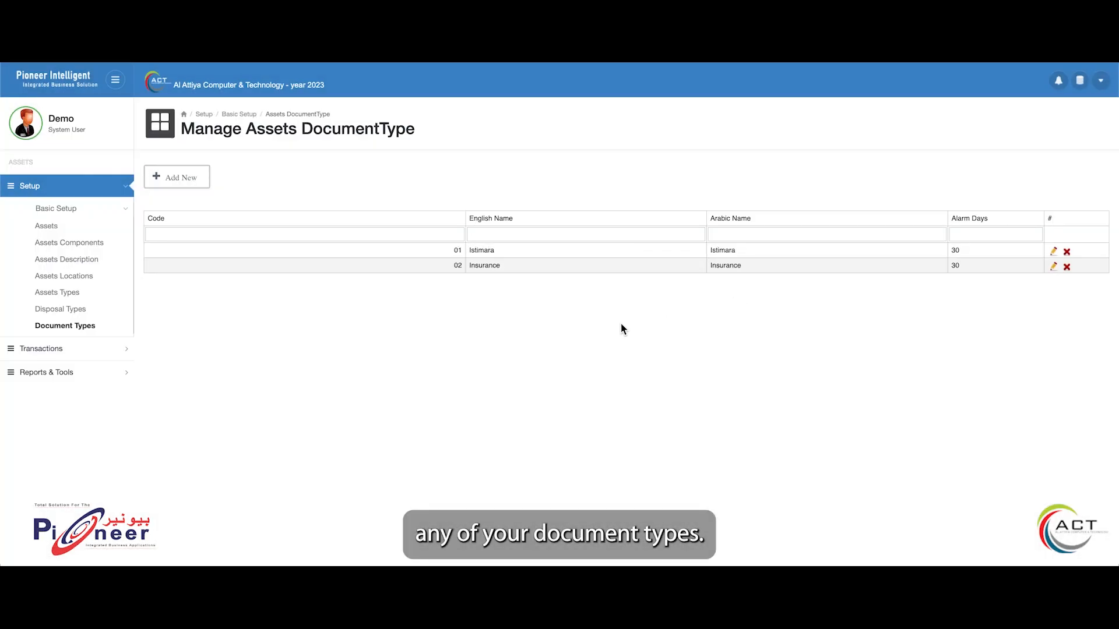
Open the asset disposal types list, view its blank new-entry form and close it without saving
{"action": "left_click", "coordinate": [100, 313]}
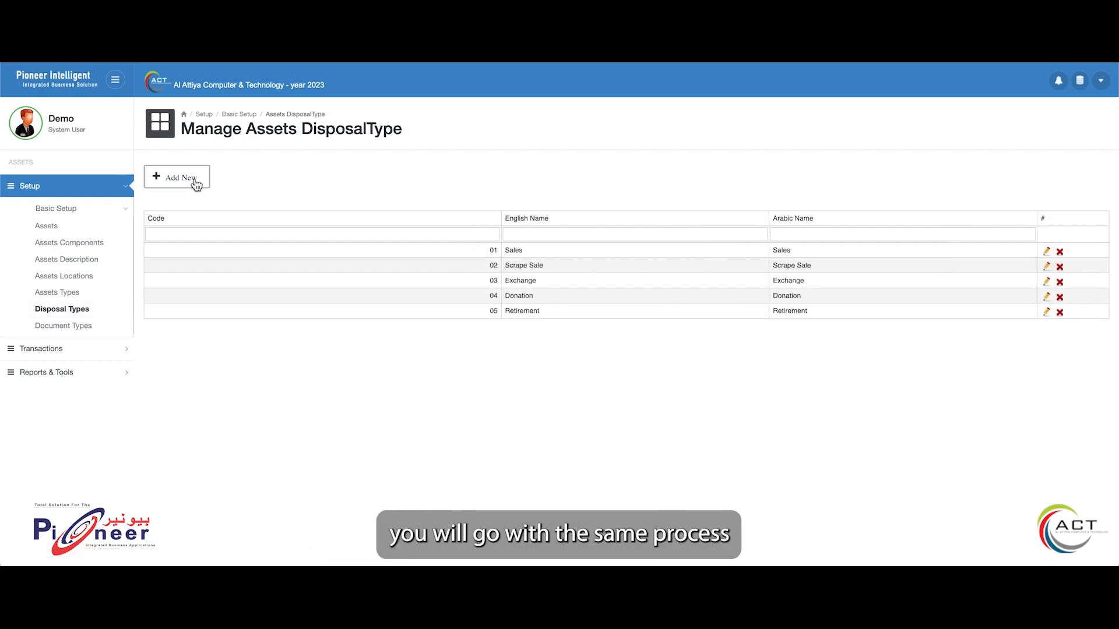
{"action": "left_click", "coordinate": [185, 182]}
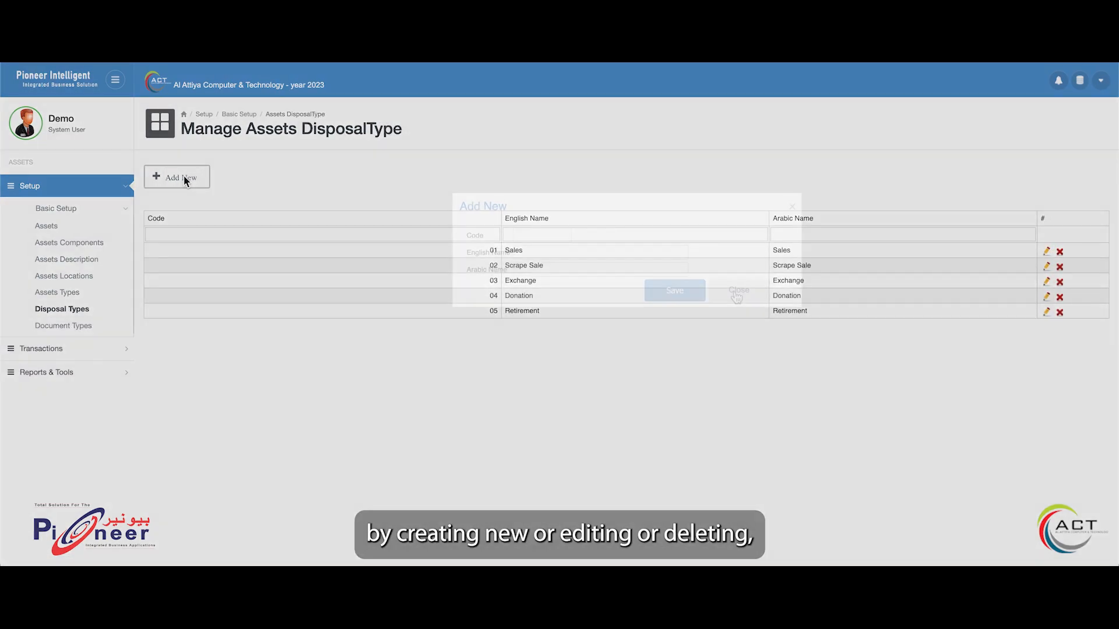
{"action": "left_click", "coordinate": [736, 292]}
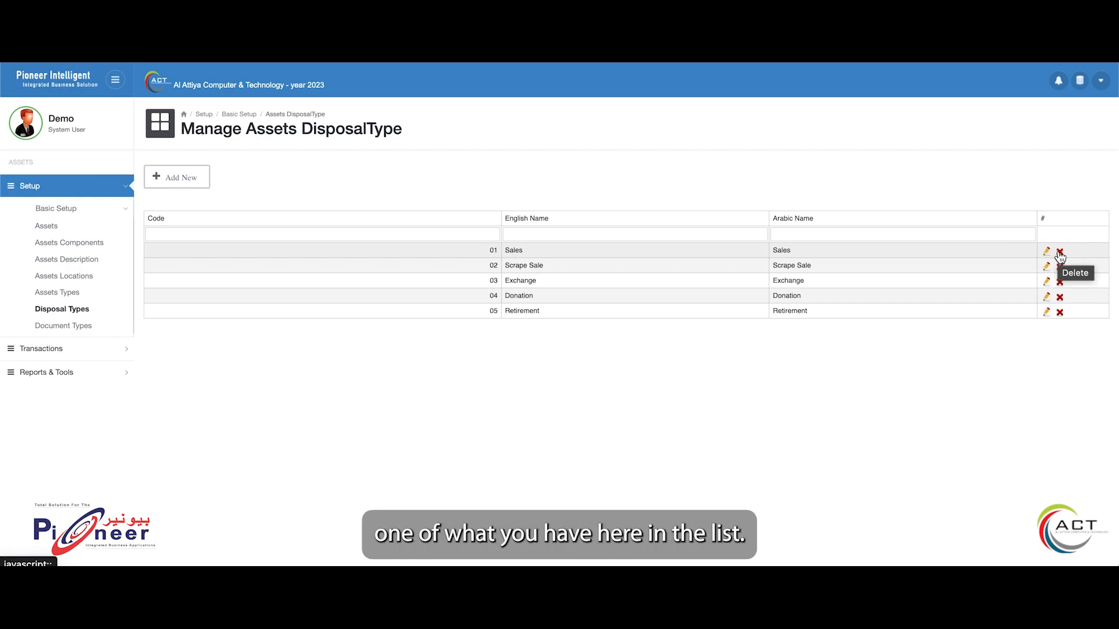
Open the asset types list and examine the FURNITURE type's details and its depreciation segment choices
{"action": "left_click", "coordinate": [91, 297]}
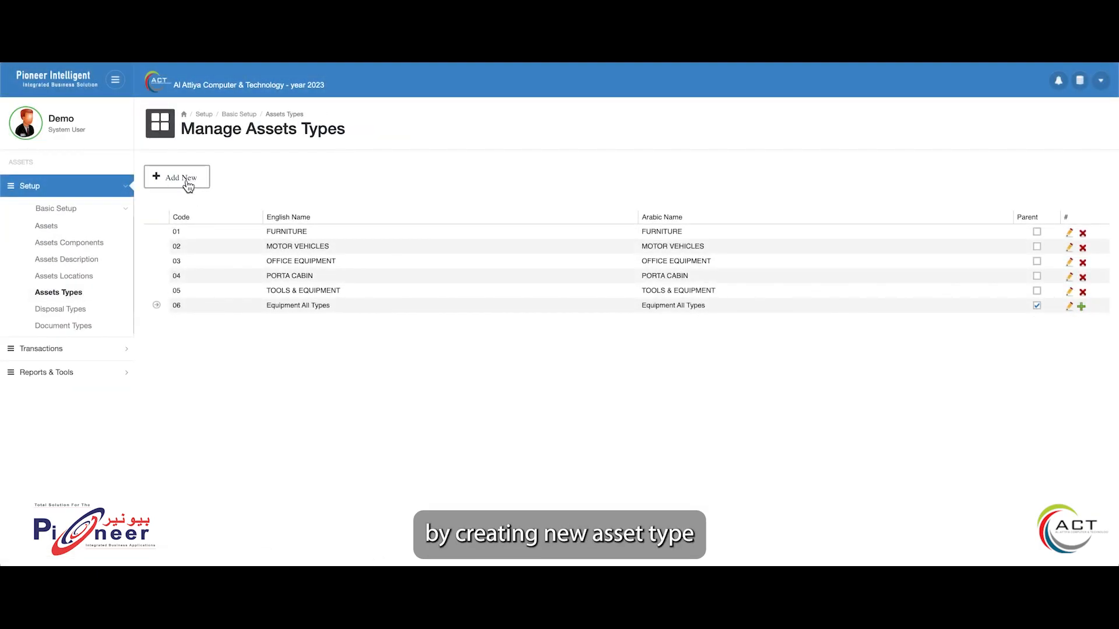
{"action": "left_click", "coordinate": [188, 184]}
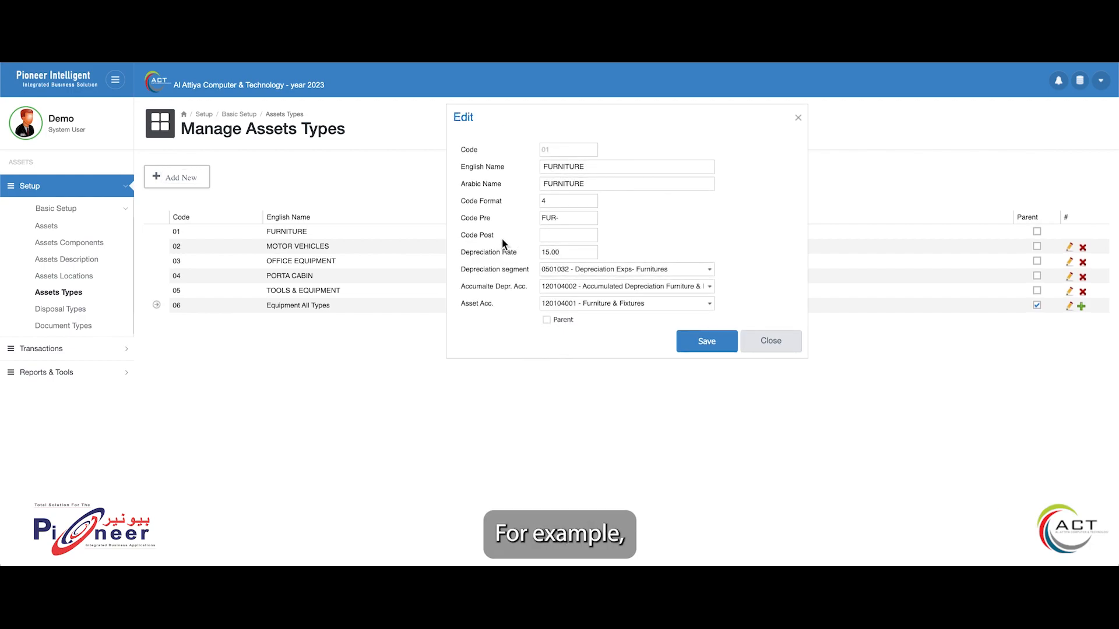
{"action": "double_click", "coordinate": [558, 166]}
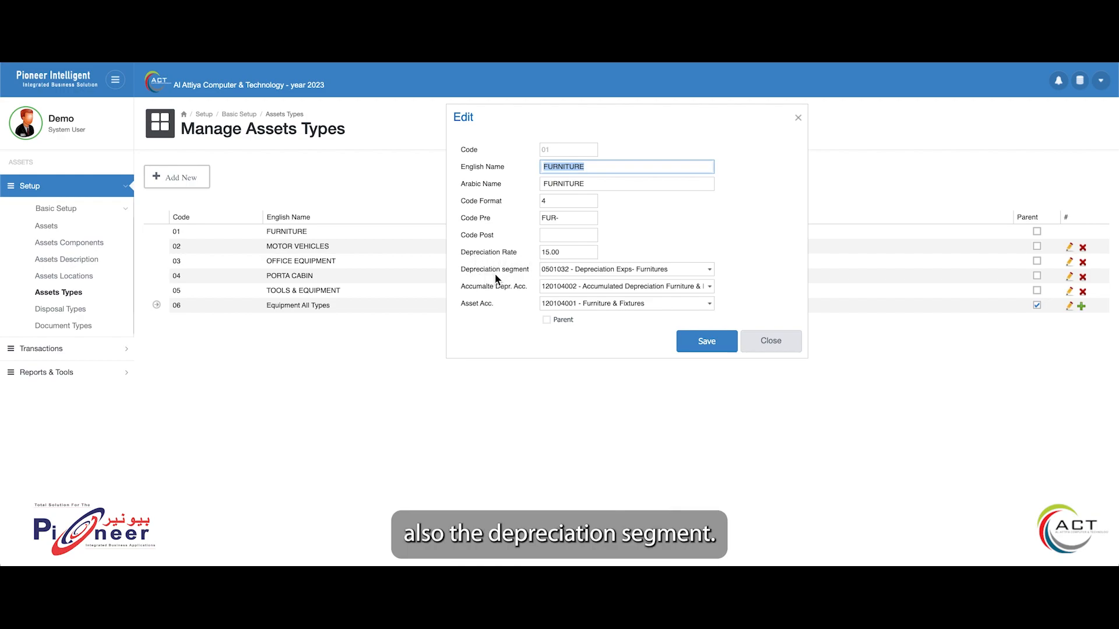
{"action": "left_click", "coordinate": [709, 270]}
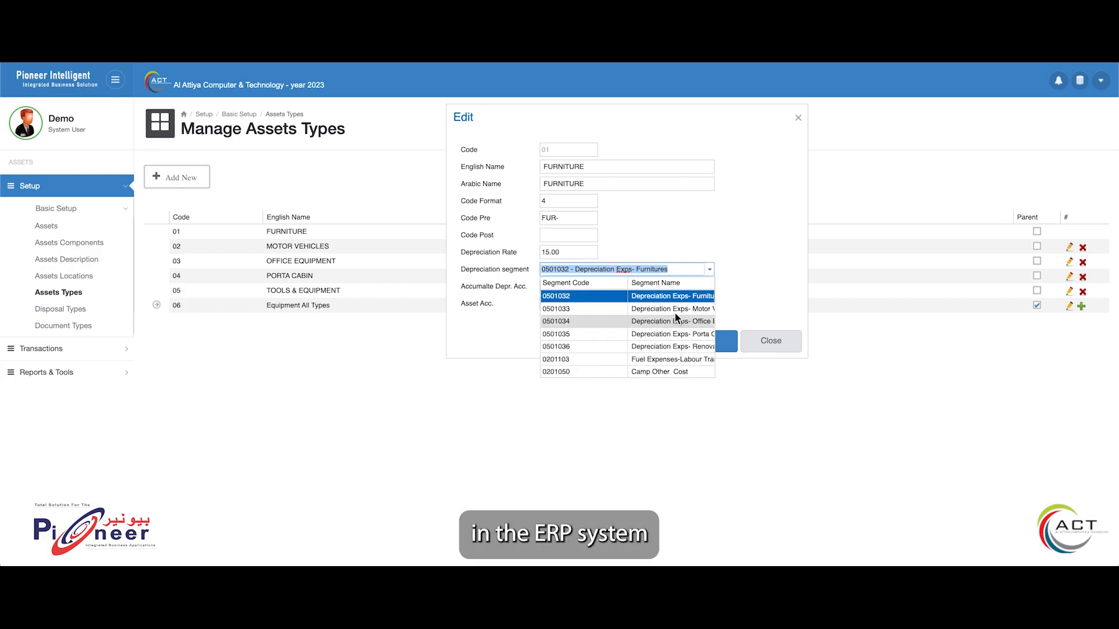
{"action": "left_click", "coordinate": [739, 259]}
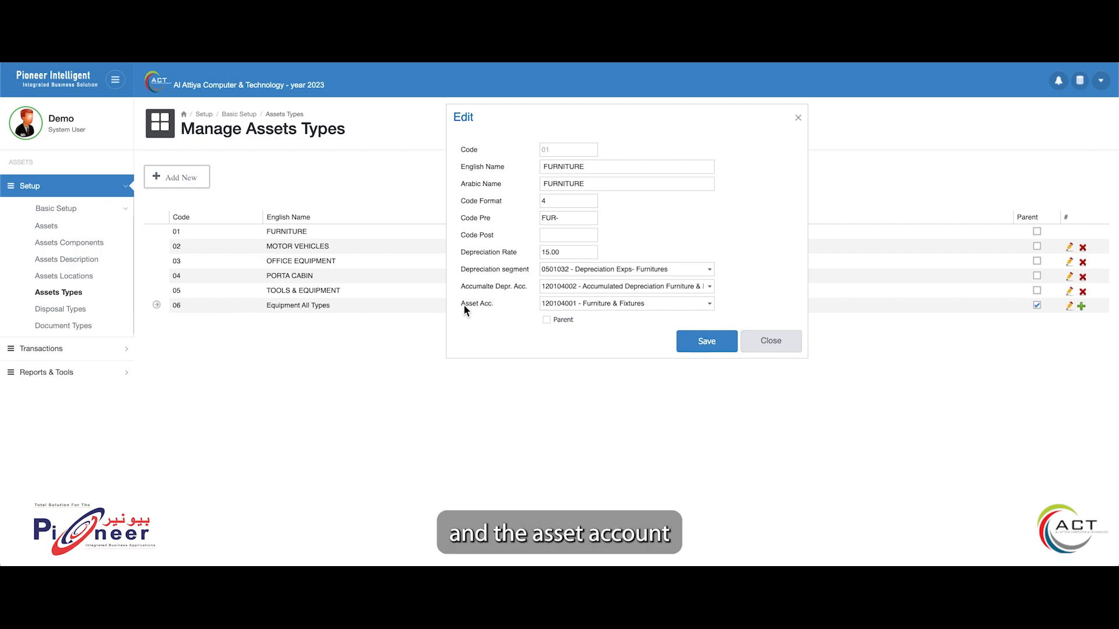
Open the General asset location for editing, review its segment and depreciation account options, and save it
{"action": "left_click", "coordinate": [108, 284]}
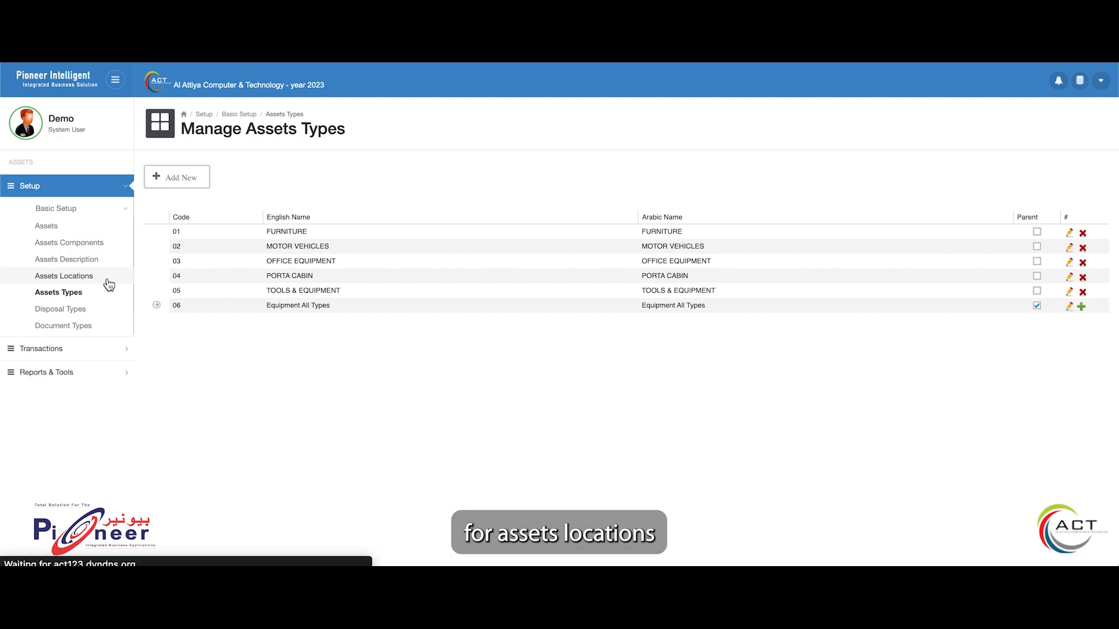
{"action": "left_click", "coordinate": [1070, 234]}
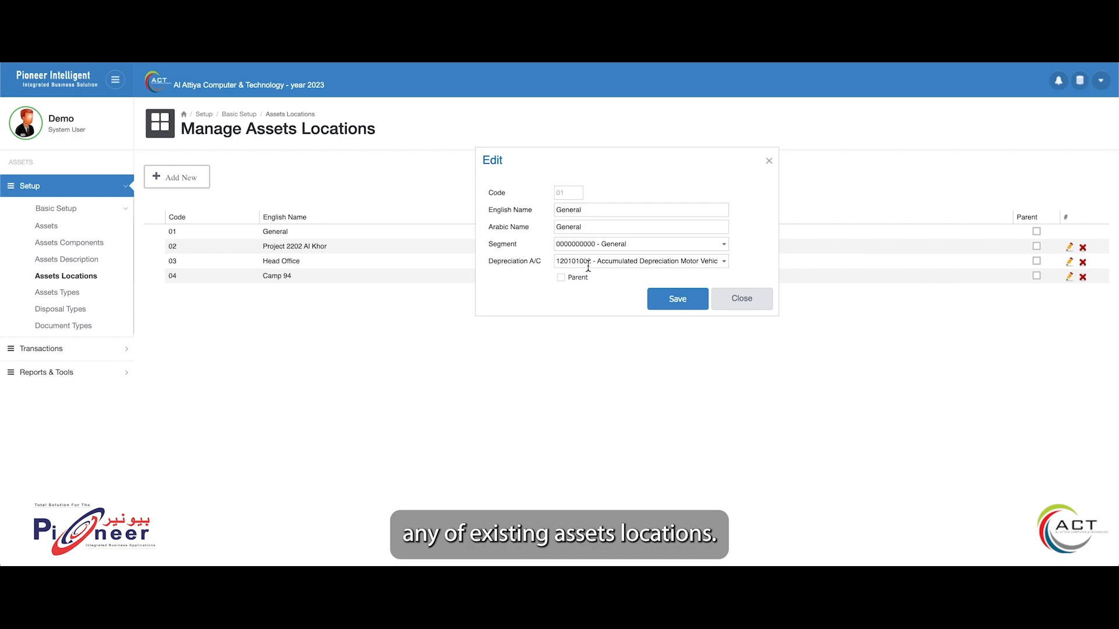
{"action": "left_click", "coordinate": [724, 244]}
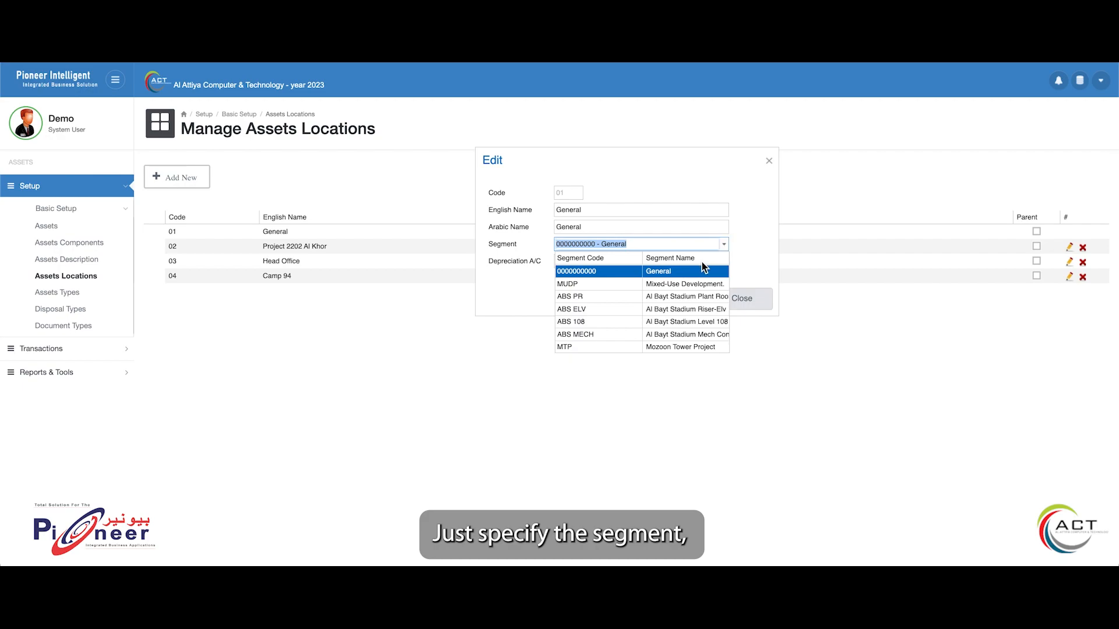
{"action": "left_click", "coordinate": [723, 261]}
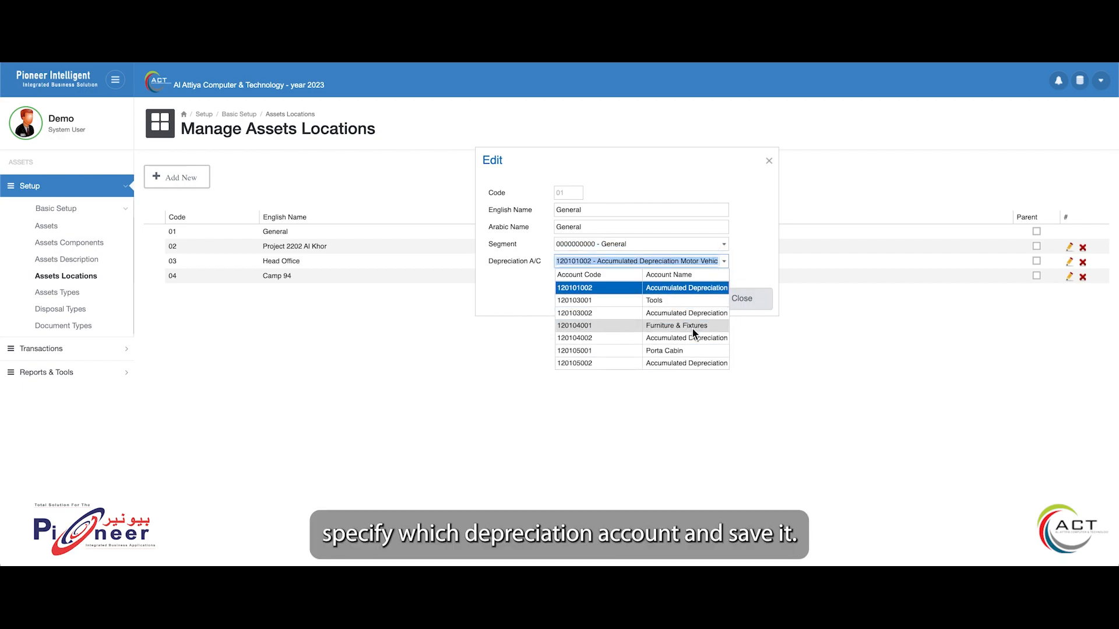
{"action": "left_click", "coordinate": [755, 264]}
{"action": "left_click", "coordinate": [679, 299]}
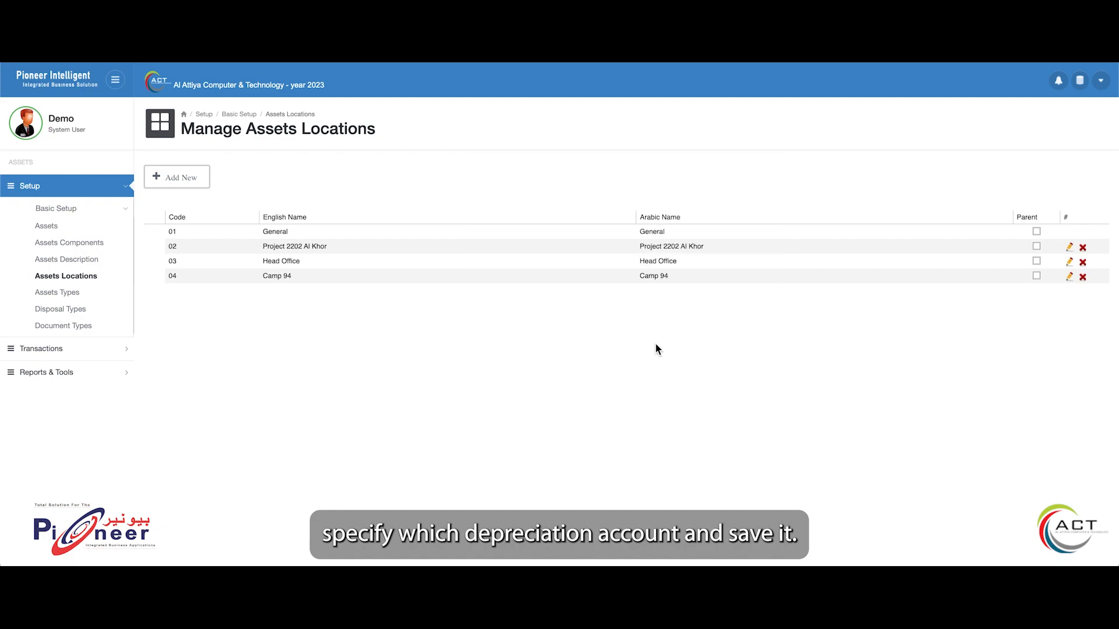
View the edit form of the Kia asset description and of the Plate No. asset component
{"action": "left_click", "coordinate": [121, 266]}
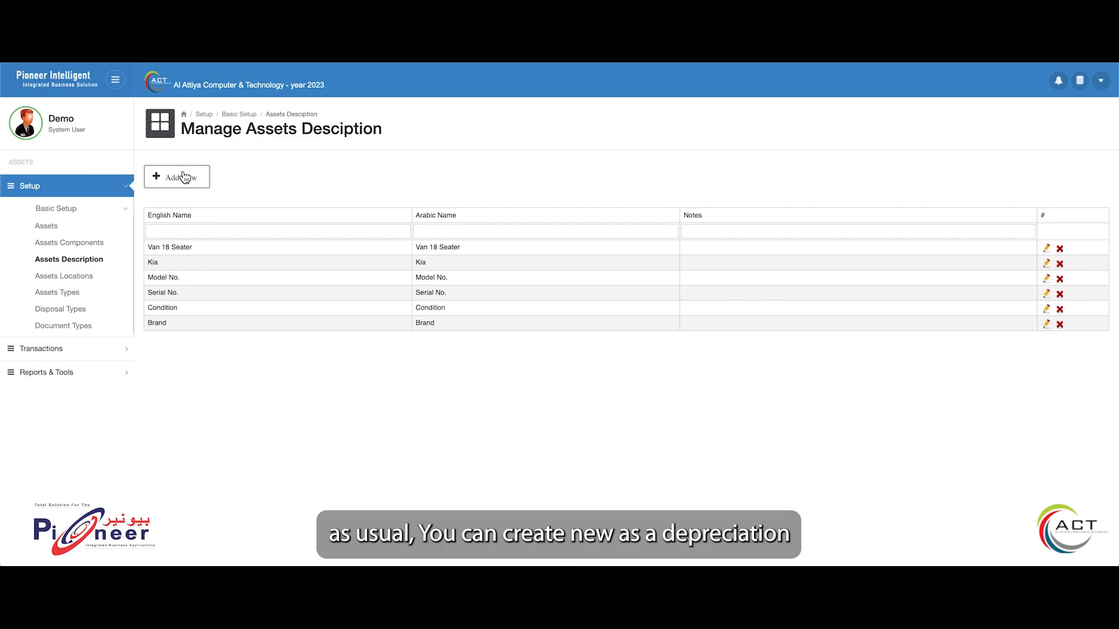
{"action": "left_click", "coordinate": [1047, 264]}
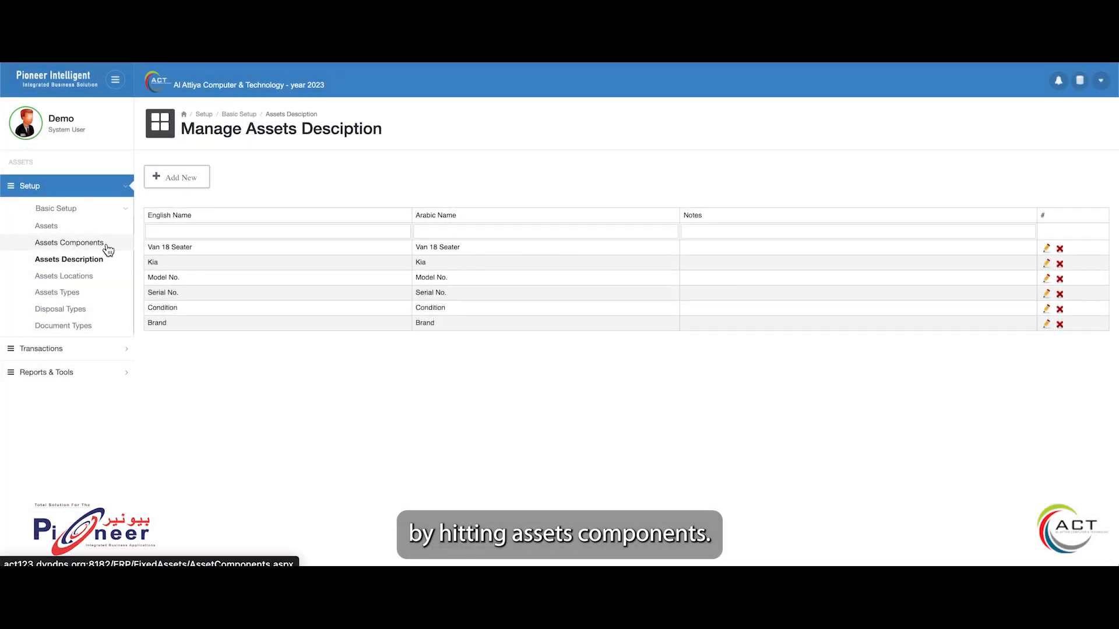
{"action": "left_click", "coordinate": [108, 250]}
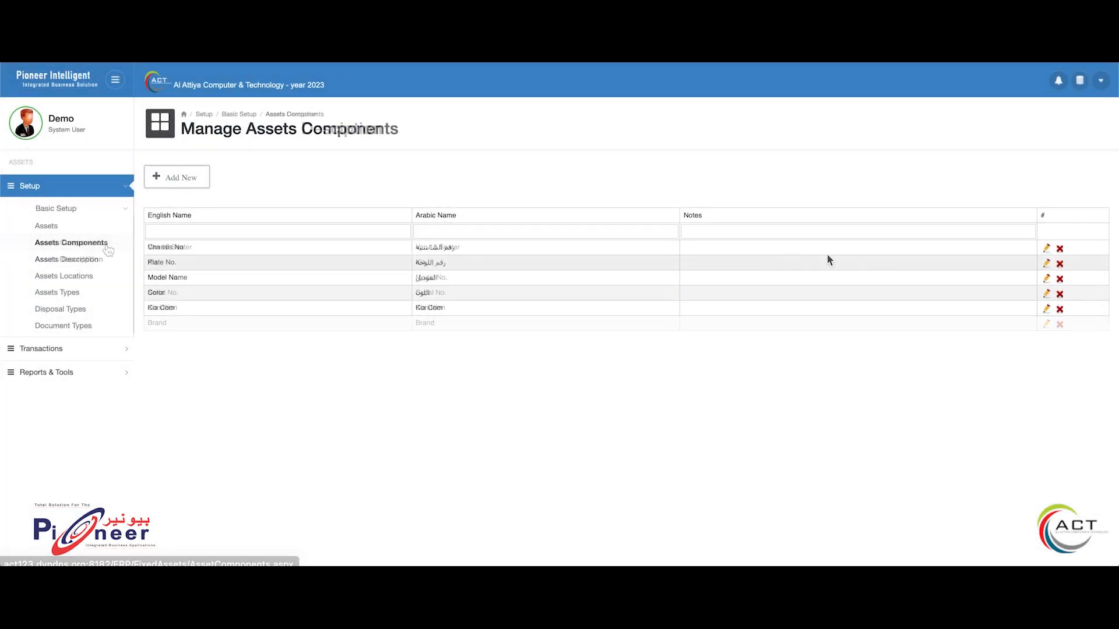
{"action": "left_click", "coordinate": [1046, 265]}
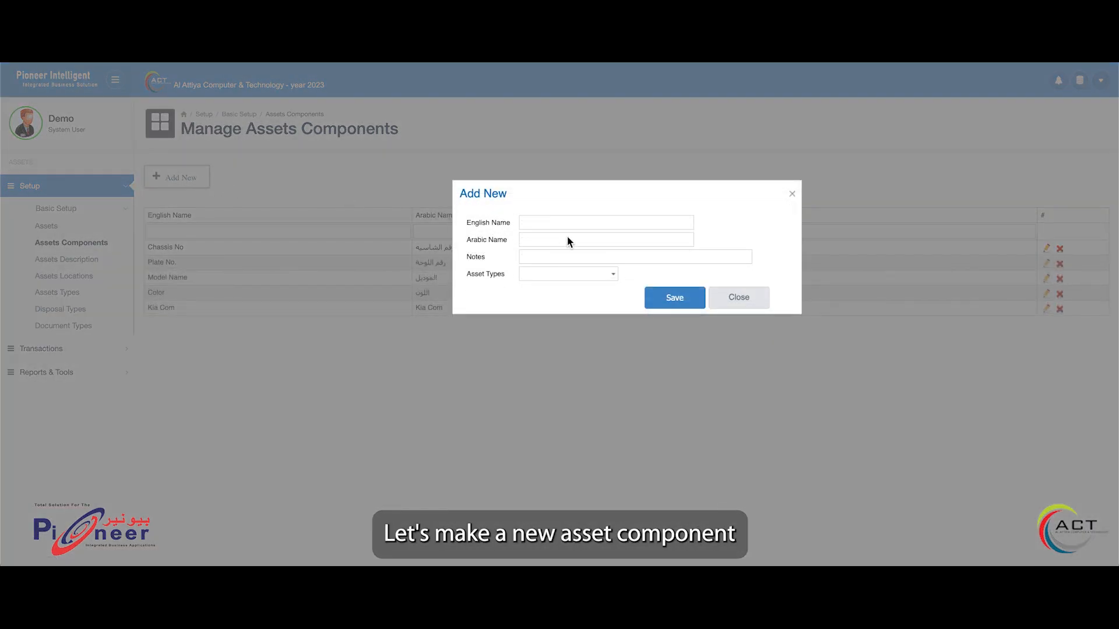
Try to save a new asset component with asset type MOTOR VEHICLES - 02, leaving its names and notes blank
{"action": "left_click", "coordinate": [611, 273]}
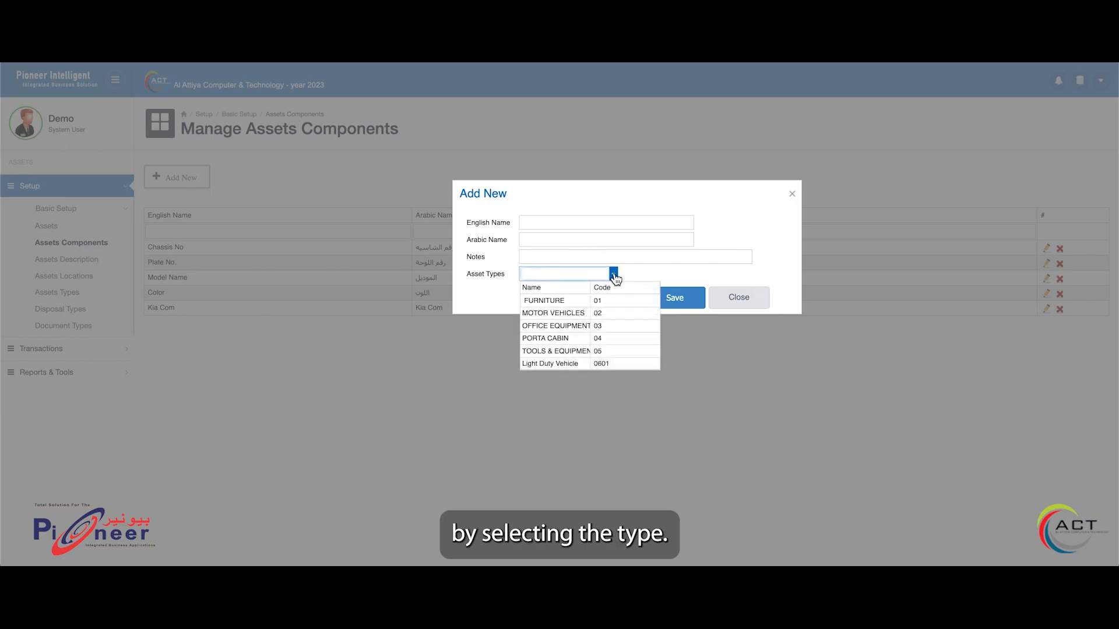
{"action": "left_click", "coordinate": [562, 315]}
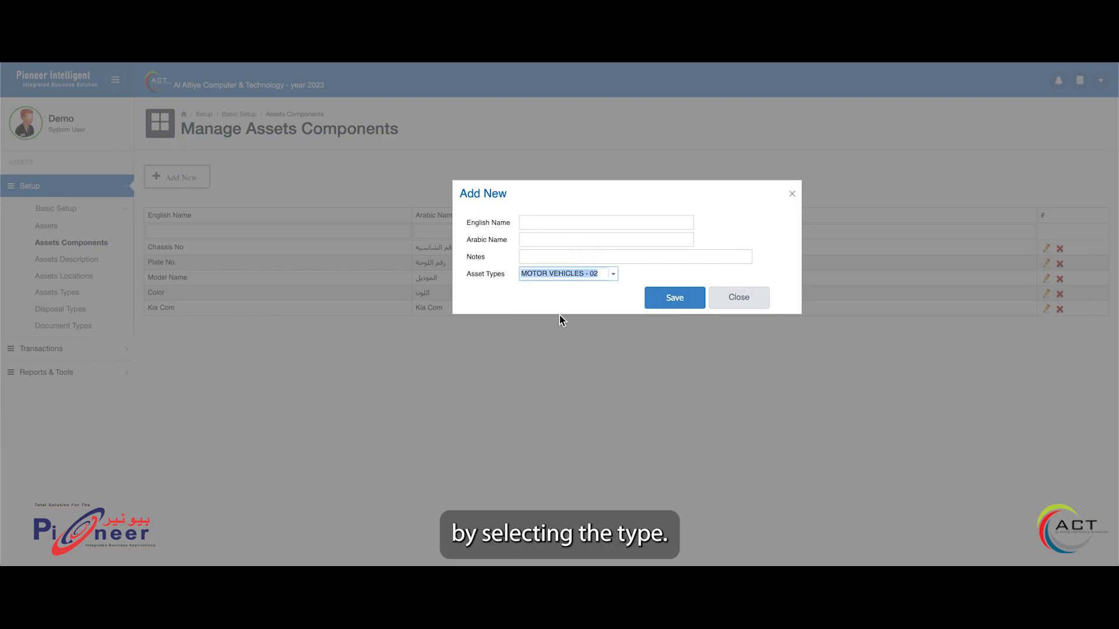
{"action": "left_click", "coordinate": [536, 256]}
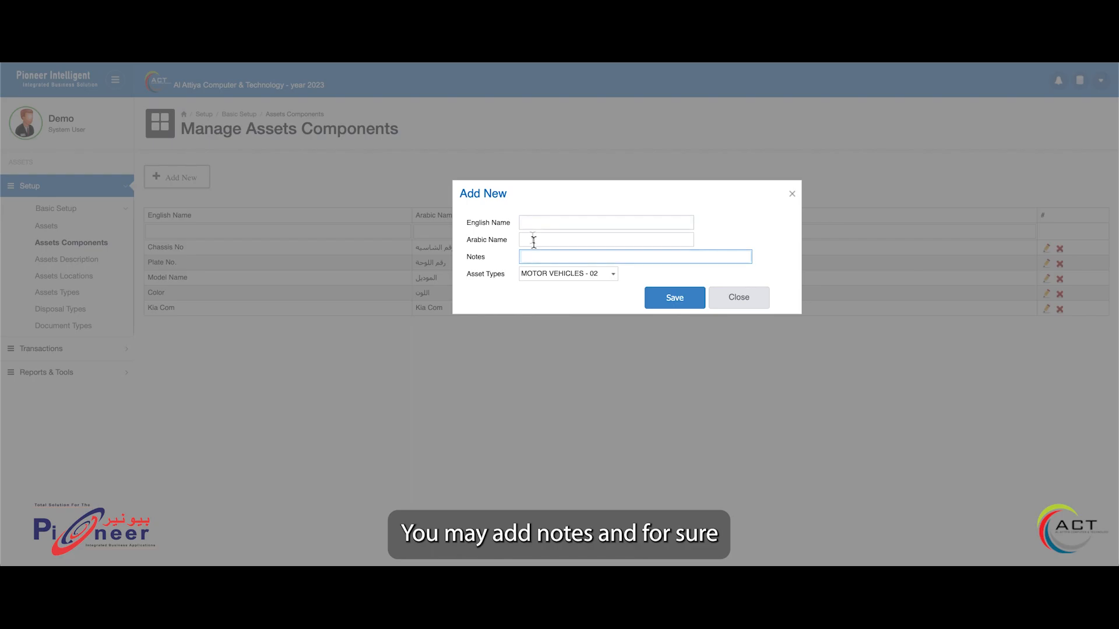
{"action": "left_click", "coordinate": [532, 239]}
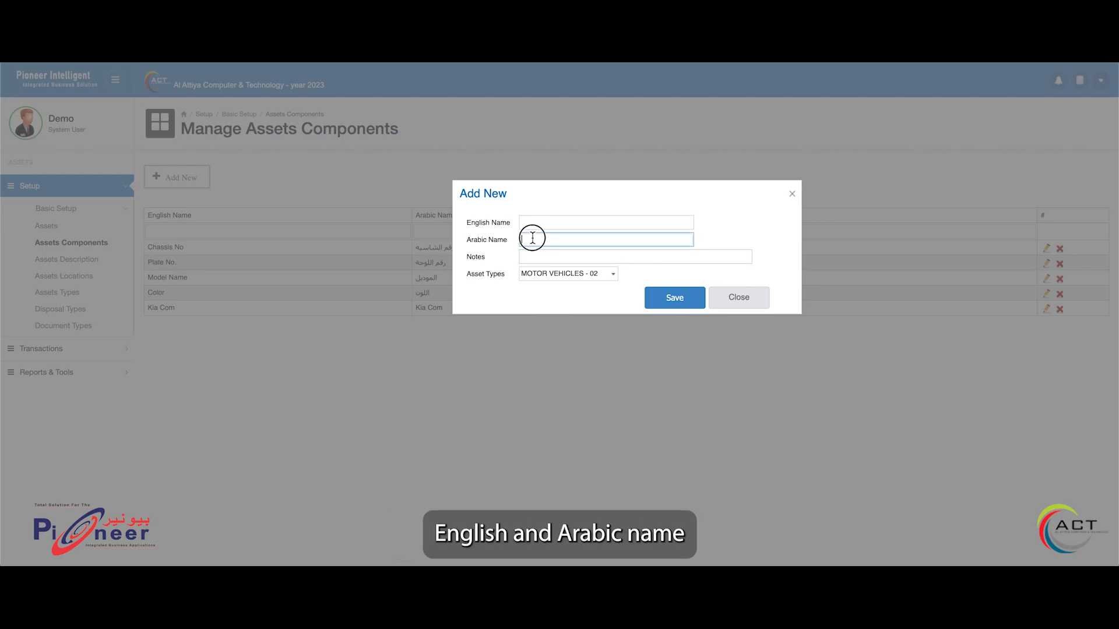
{"action": "left_click", "coordinate": [669, 299]}
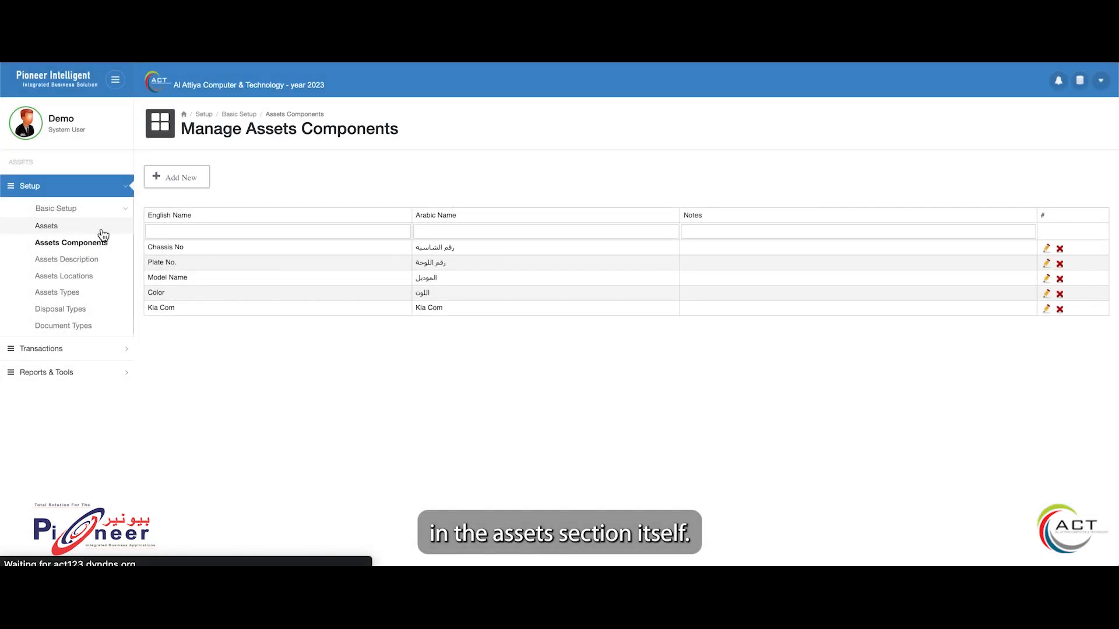
Open the list of all assets and browse to its third page
{"action": "left_click", "coordinate": [101, 229]}
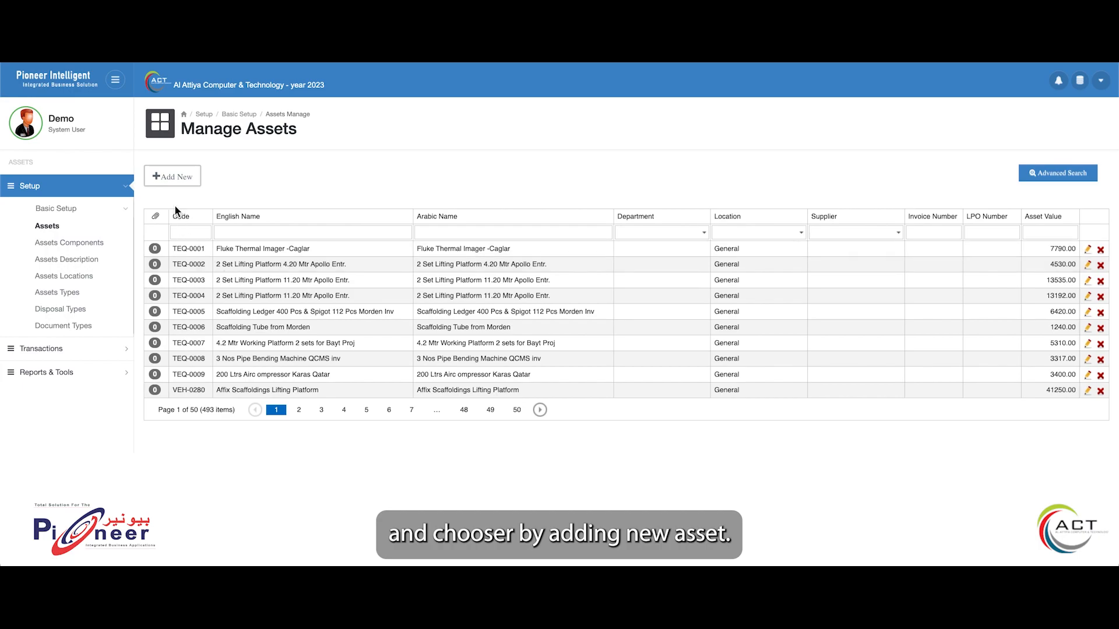
{"action": "left_click", "coordinate": [299, 410]}
{"action": "left_click", "coordinate": [321, 413]}
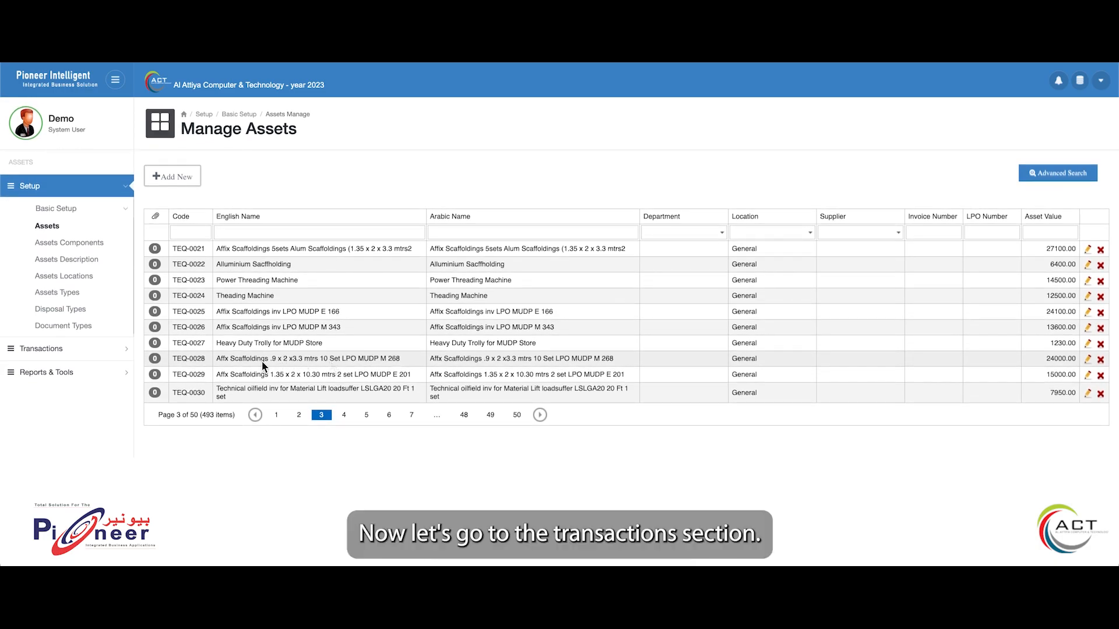
Open the posted asset depreciation transactions and view the calculation of the monthly entry for March 2023
{"action": "left_click", "coordinate": [112, 353]}
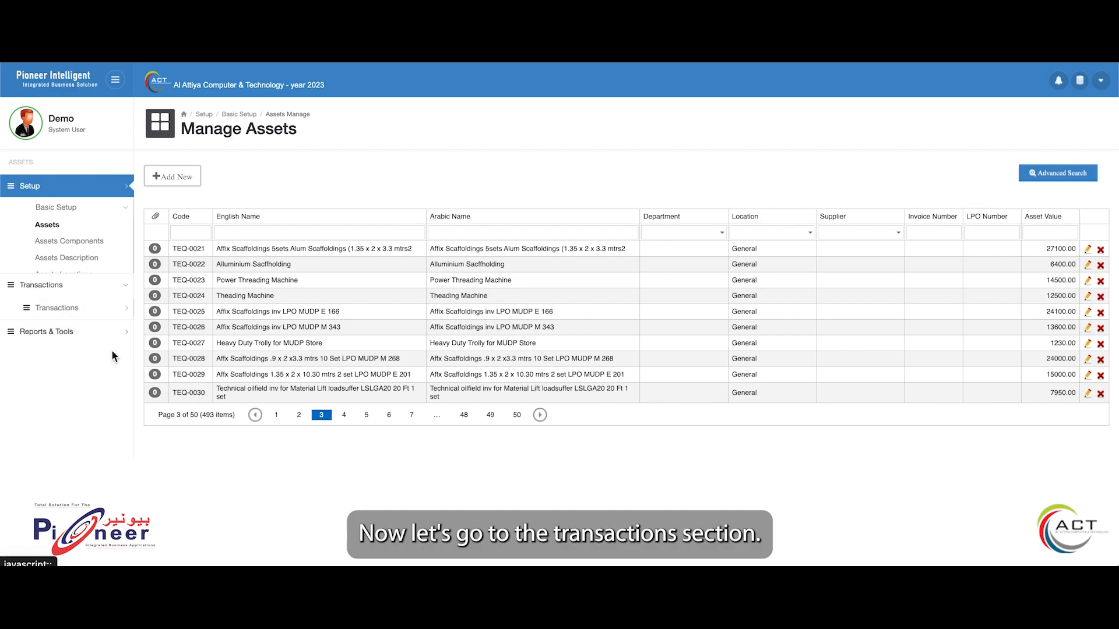
{"action": "left_click", "coordinate": [45, 232]}
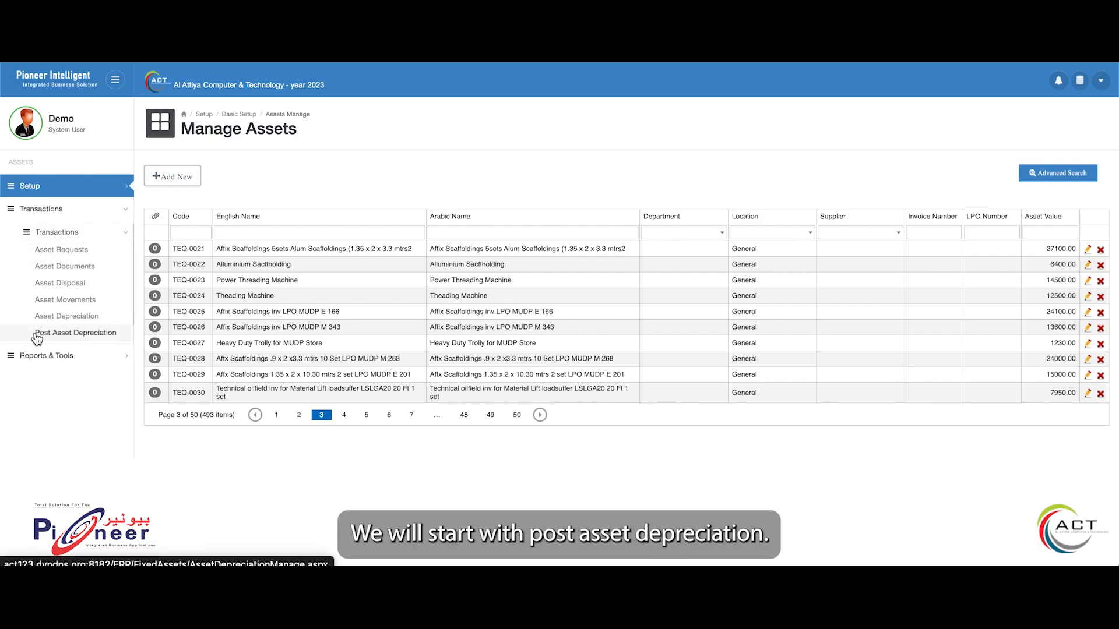
{"action": "left_click", "coordinate": [79, 342]}
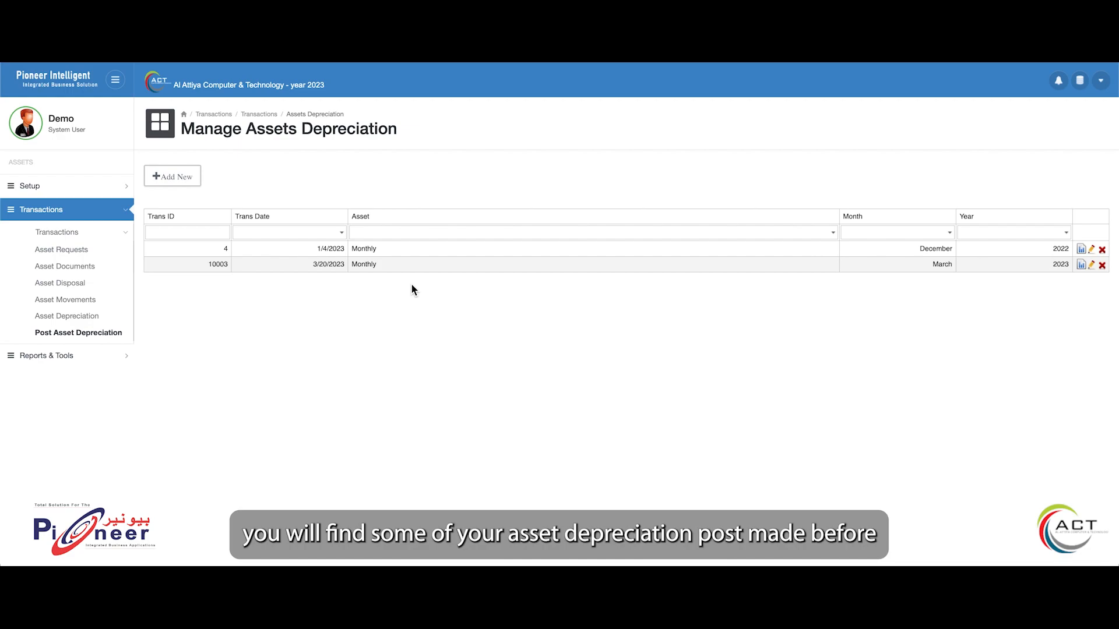
{"action": "left_click", "coordinate": [1091, 265]}
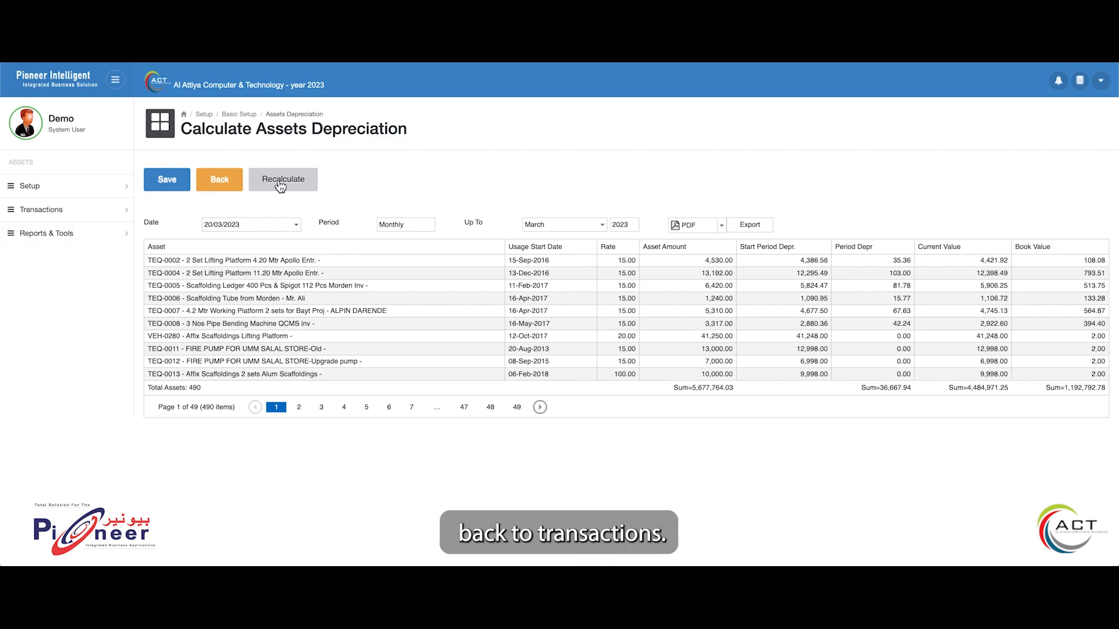
Open the asset depreciation calculation and set department GENERAL, starting asset type 01 - FURNITURE and starting asset TEQ-0002
{"action": "left_click", "coordinate": [41, 209]}
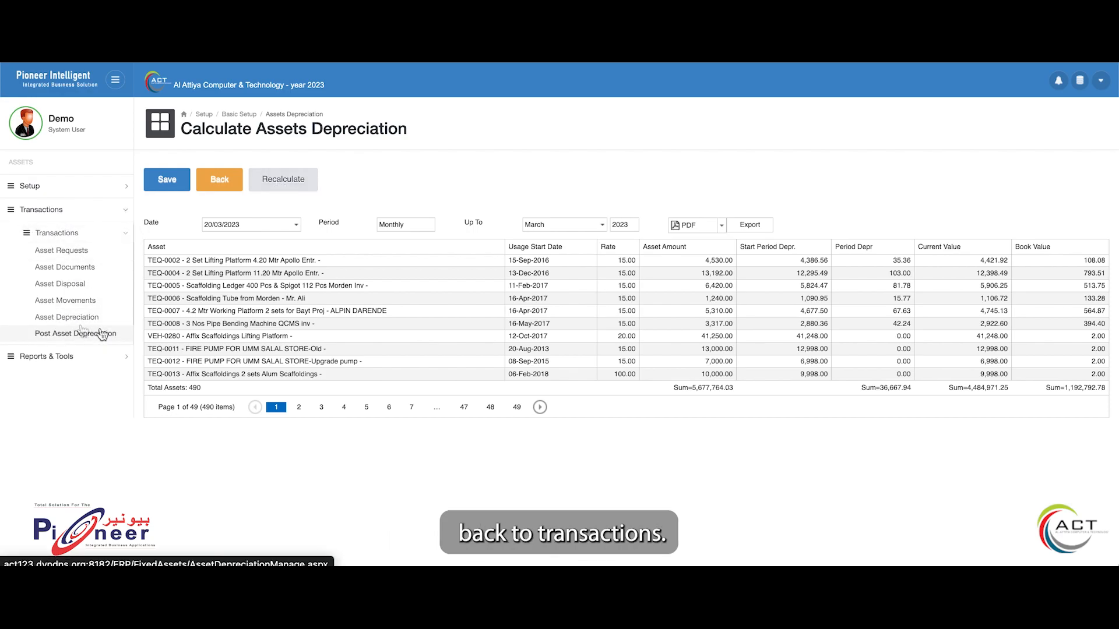
{"action": "left_click", "coordinate": [65, 318]}
{"action": "left_click", "coordinate": [314, 268]}
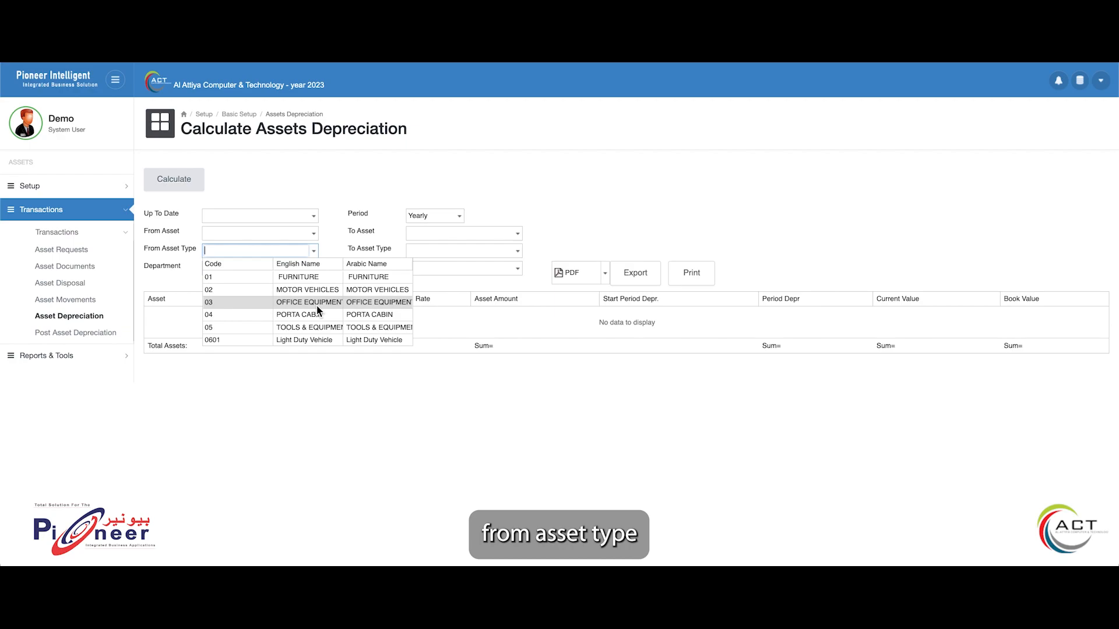
{"action": "left_click", "coordinate": [317, 305]}
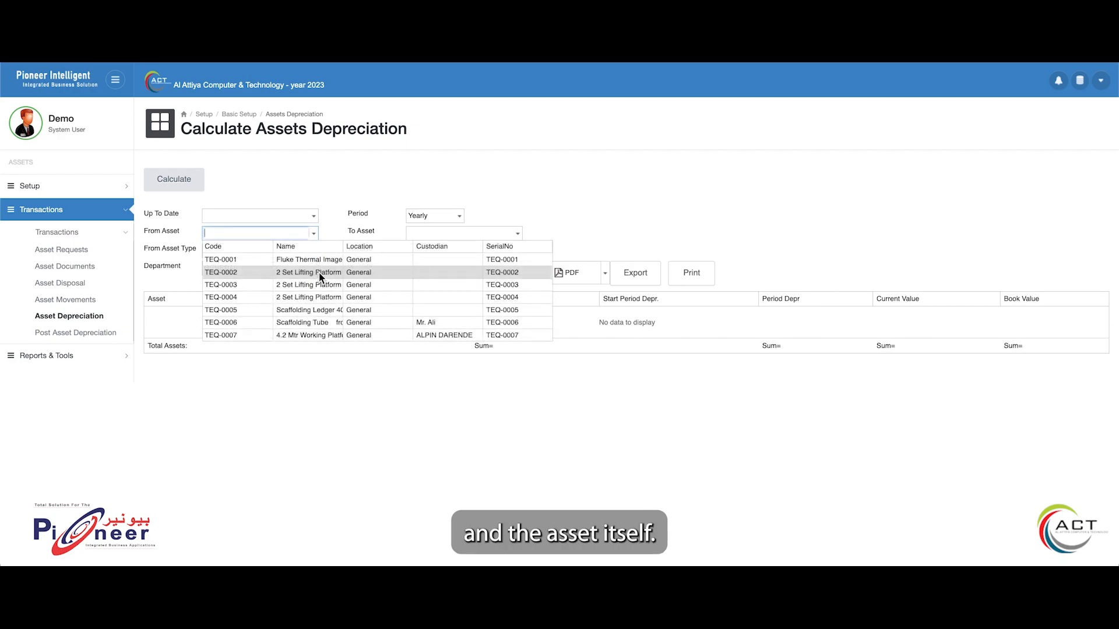
{"action": "left_click", "coordinate": [320, 272]}
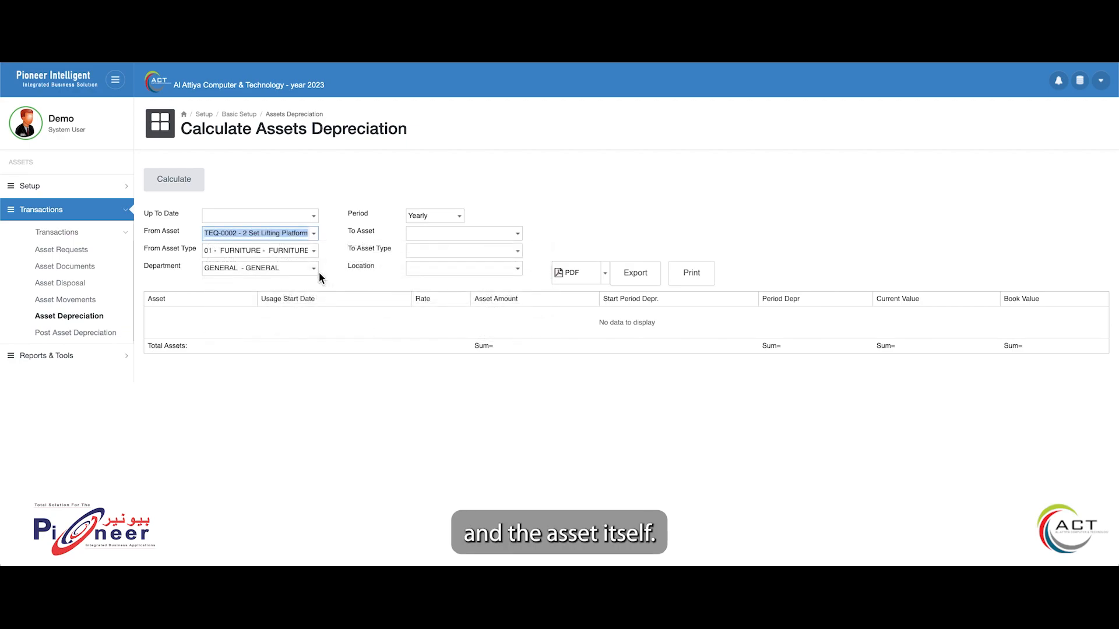
Set the up-to date to 20/03/2023 and calculate the yearly depreciation
{"action": "left_click", "coordinate": [313, 215]}
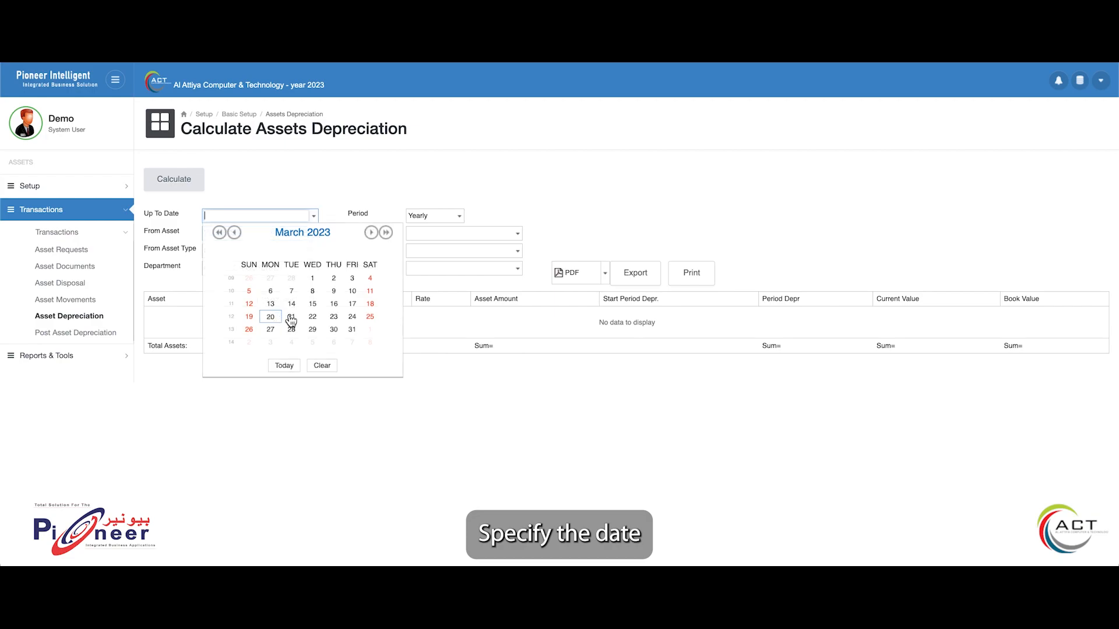
{"action": "left_click", "coordinate": [270, 316]}
{"action": "left_click", "coordinate": [174, 182]}
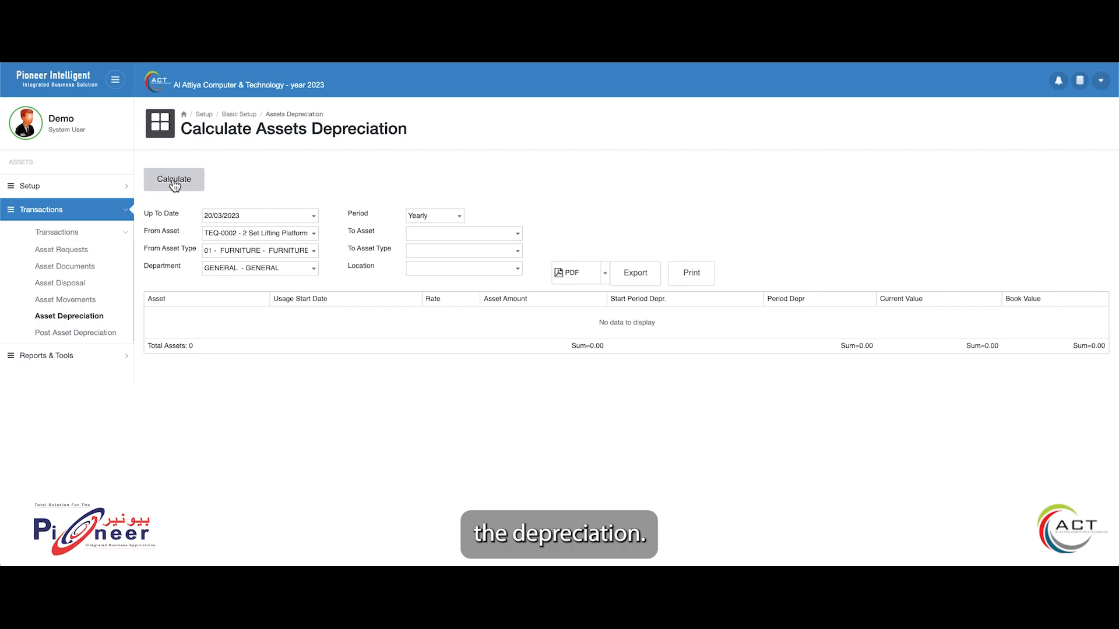
Set the end of the range to asset TEQ-0003, type 03 - OFFICE EQUIPMENT and location 03 - Head Office, with PDF as export format
{"action": "left_click", "coordinate": [605, 272]}
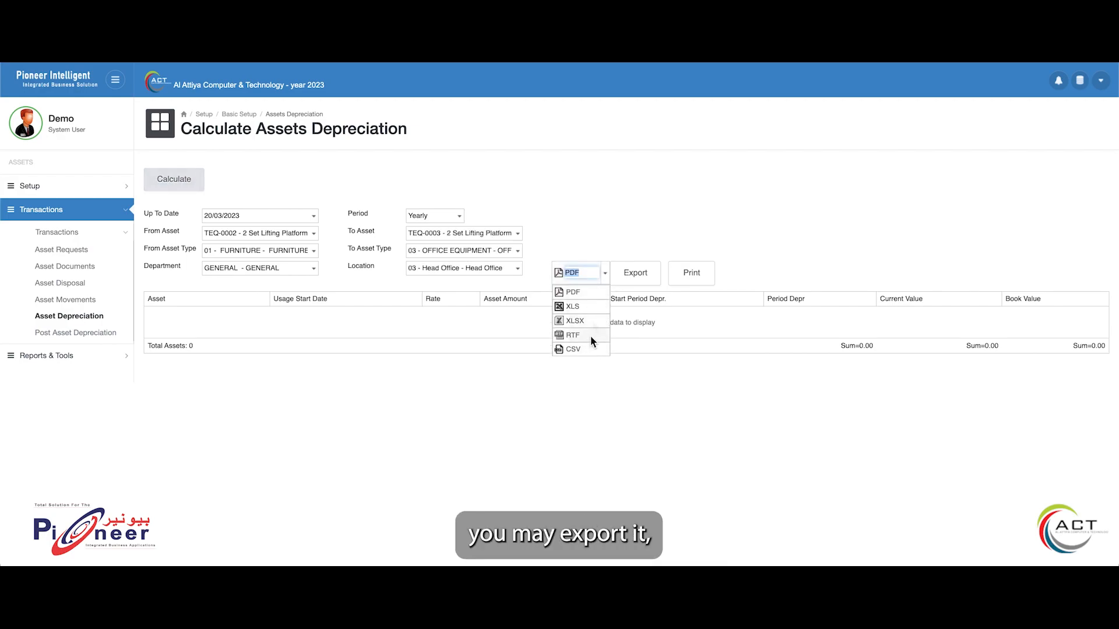
{"action": "left_click", "coordinate": [578, 293]}
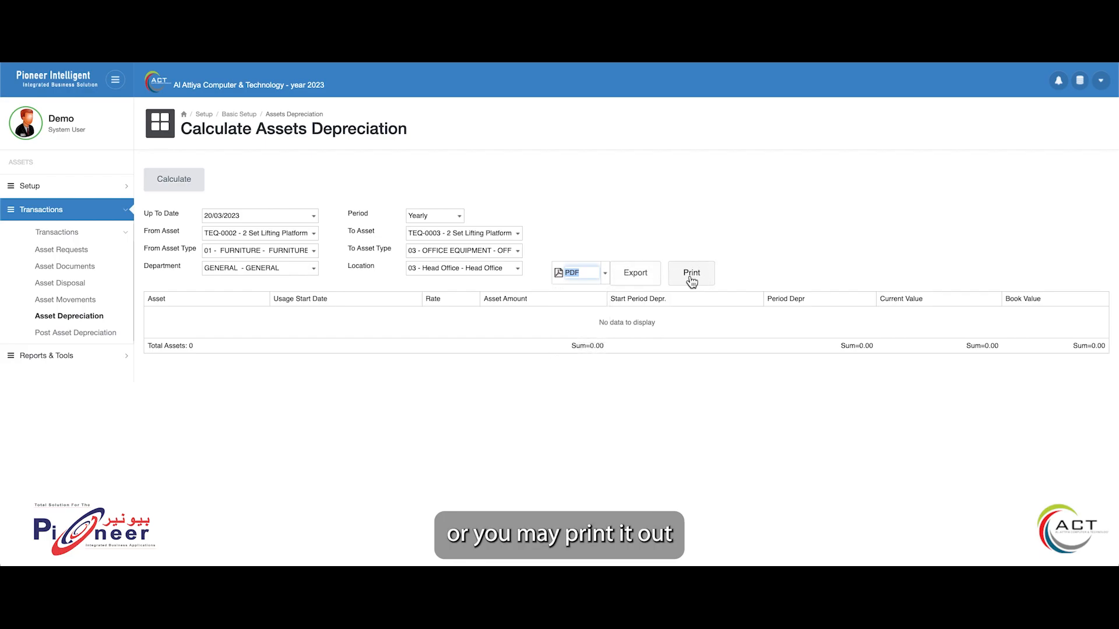
Open the asset movements and fill in a new one transferring asset TEQ-0003 to location 03 - Head Office and a chosen custodian
{"action": "left_click", "coordinate": [66, 299]}
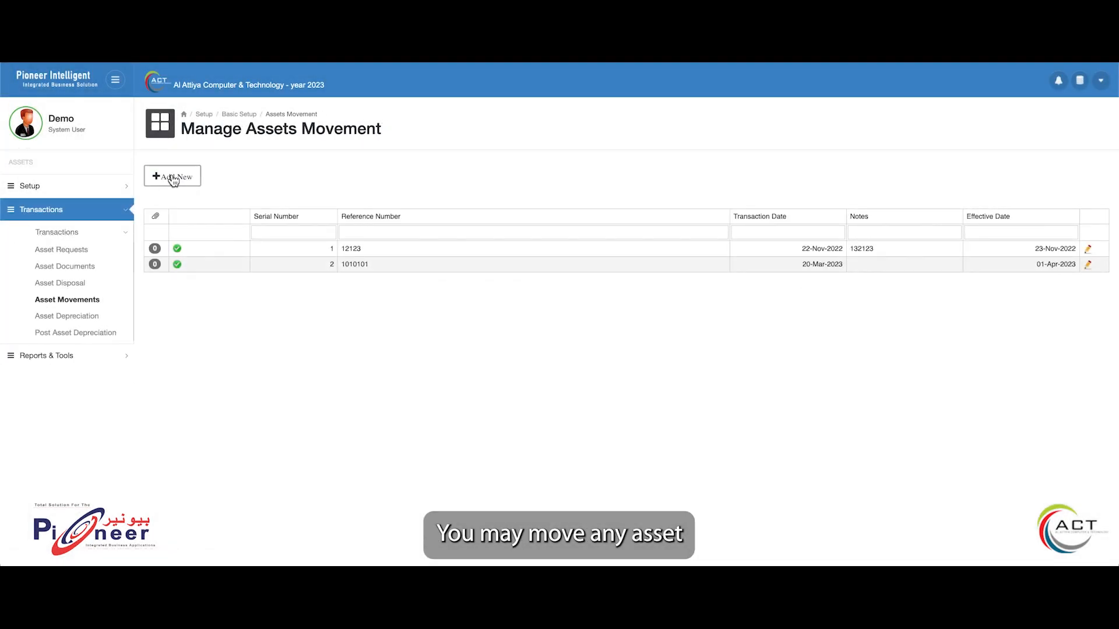
{"action": "left_click", "coordinate": [173, 178]}
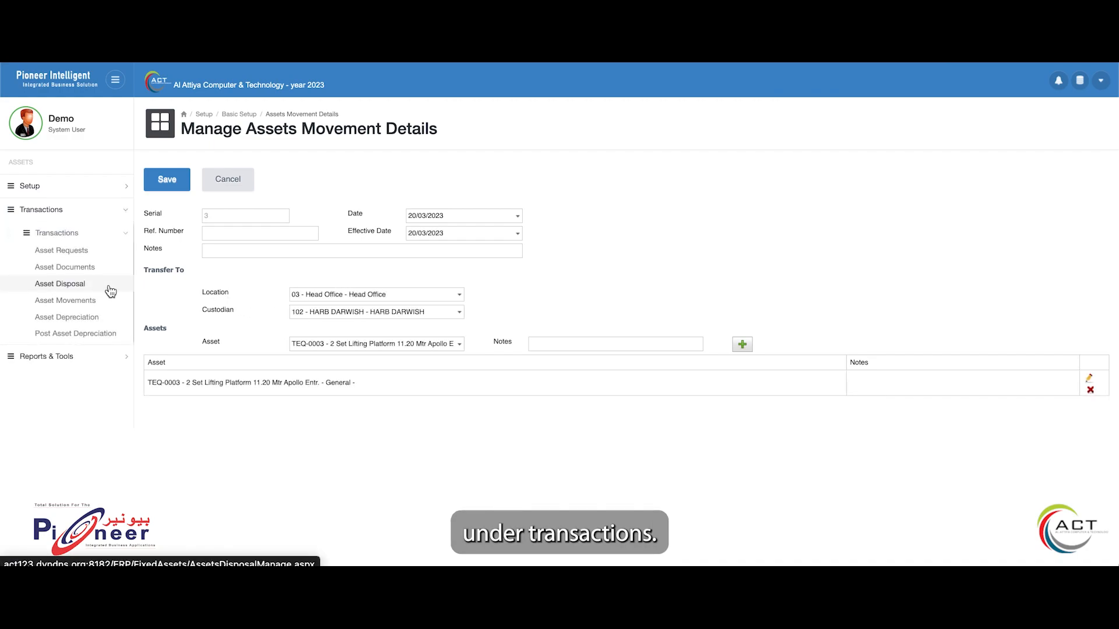
Open the asset disposals and try to save a new disposal dated 20/03/2023 with its type, account and assets blank
{"action": "left_click", "coordinate": [110, 291]}
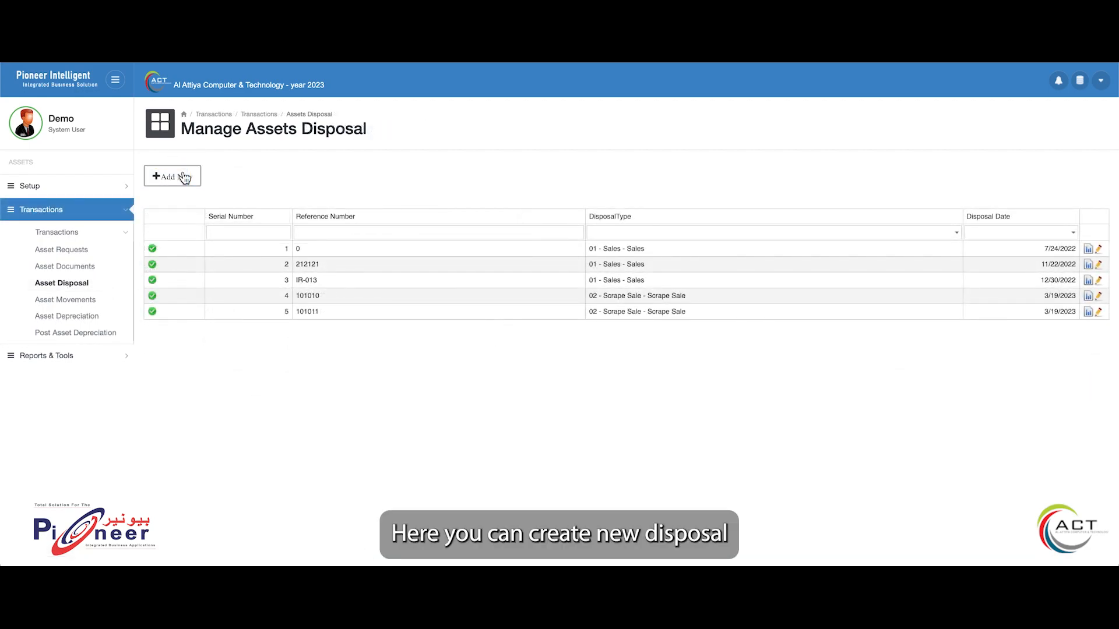
{"action": "left_click", "coordinate": [184, 178]}
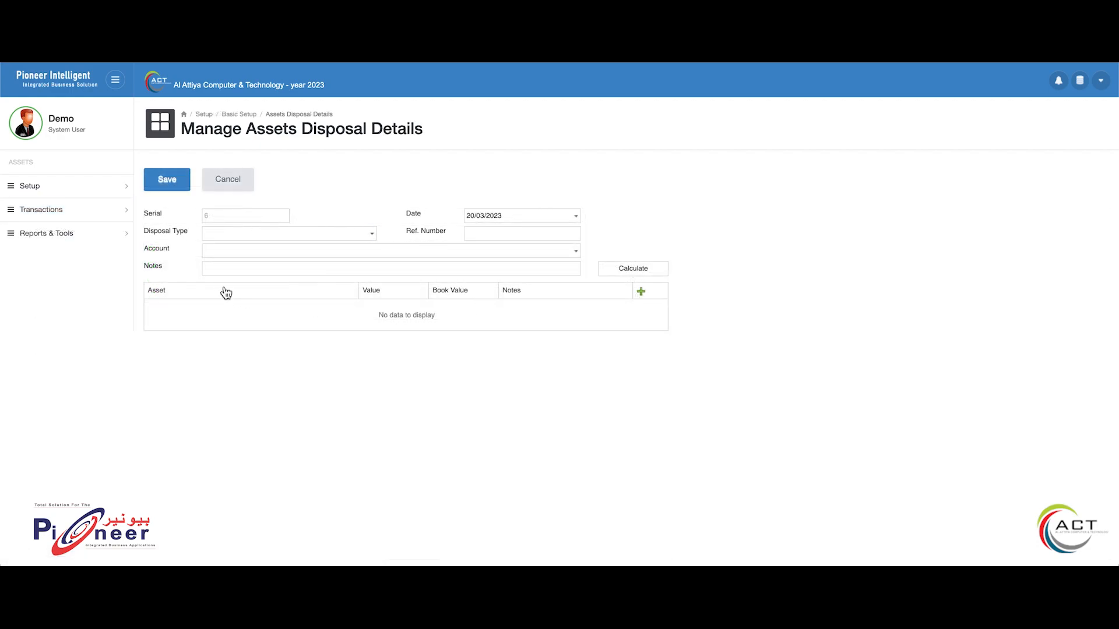
{"action": "left_click", "coordinate": [165, 183]}
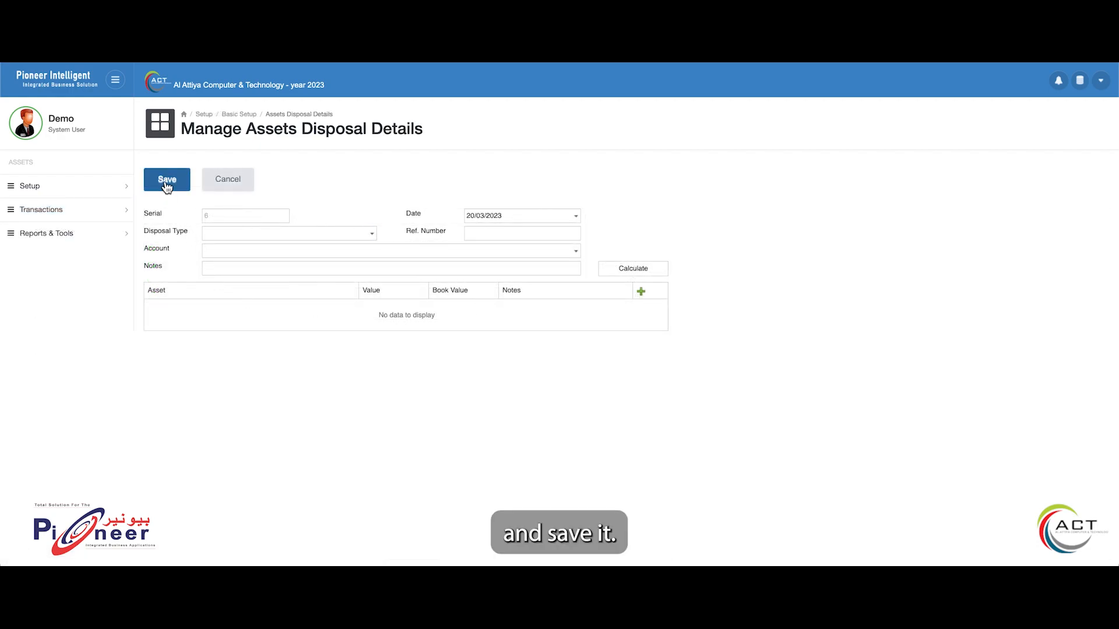
Open the asset documents and start a new document record for asset TEQ-0004 - 2 Set Lifting Platform 11.20 Mtr
{"action": "left_click", "coordinate": [126, 213]}
{"action": "left_click", "coordinate": [105, 233]}
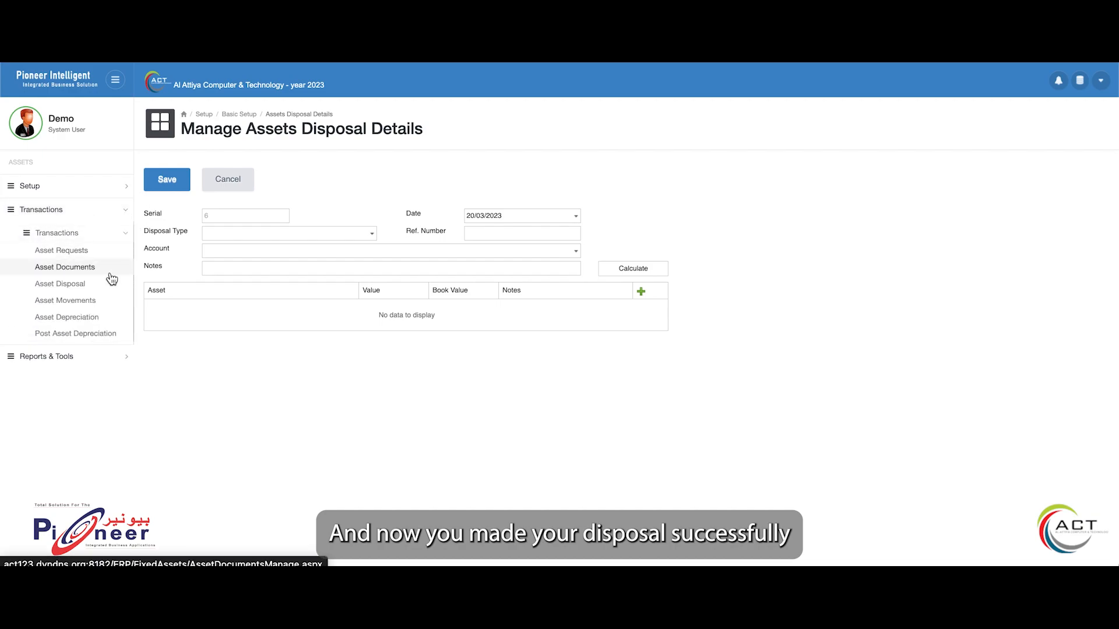
{"action": "left_click", "coordinate": [112, 272]}
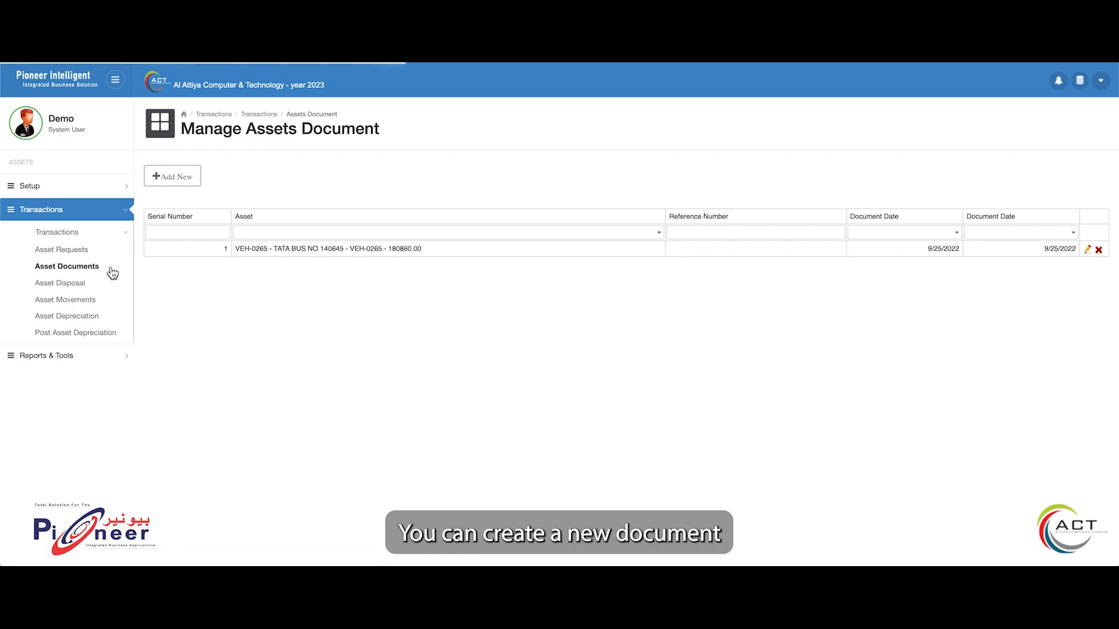
{"action": "left_click", "coordinate": [184, 177]}
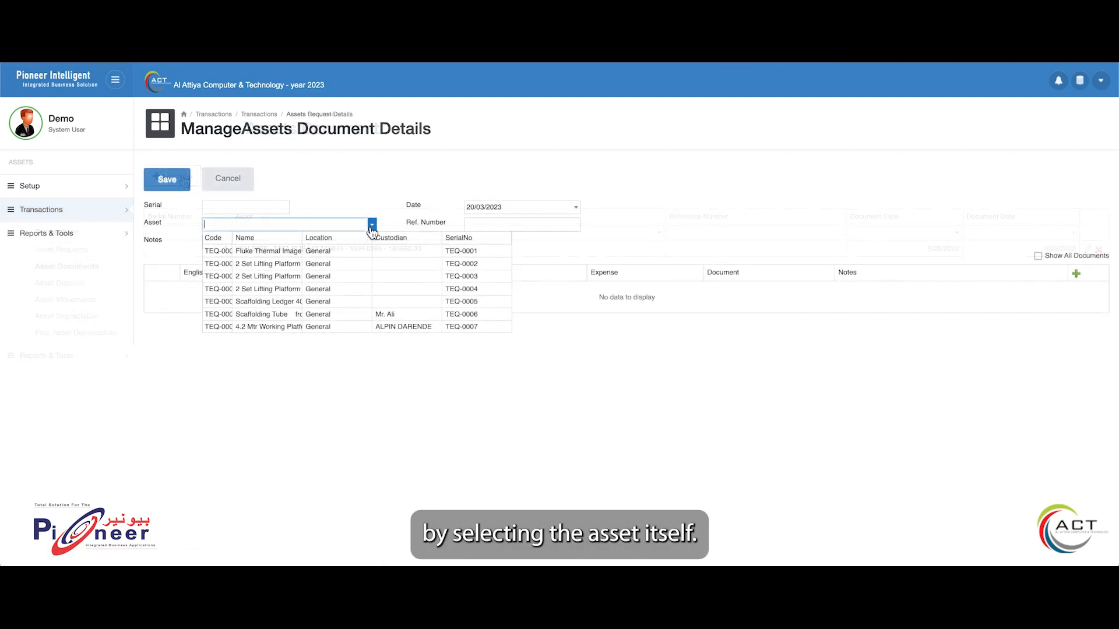
{"action": "left_click", "coordinate": [330, 286]}
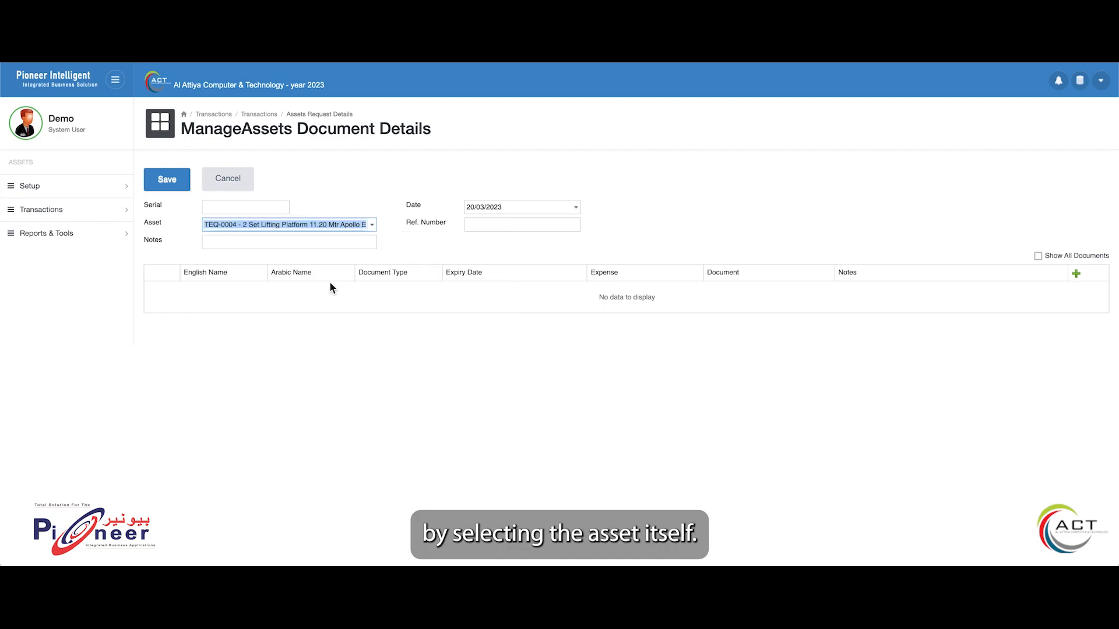
Add a document line to the record and go through its English name, Arabic name and document type fields, leaving them blank
{"action": "left_click", "coordinate": [262, 292]}
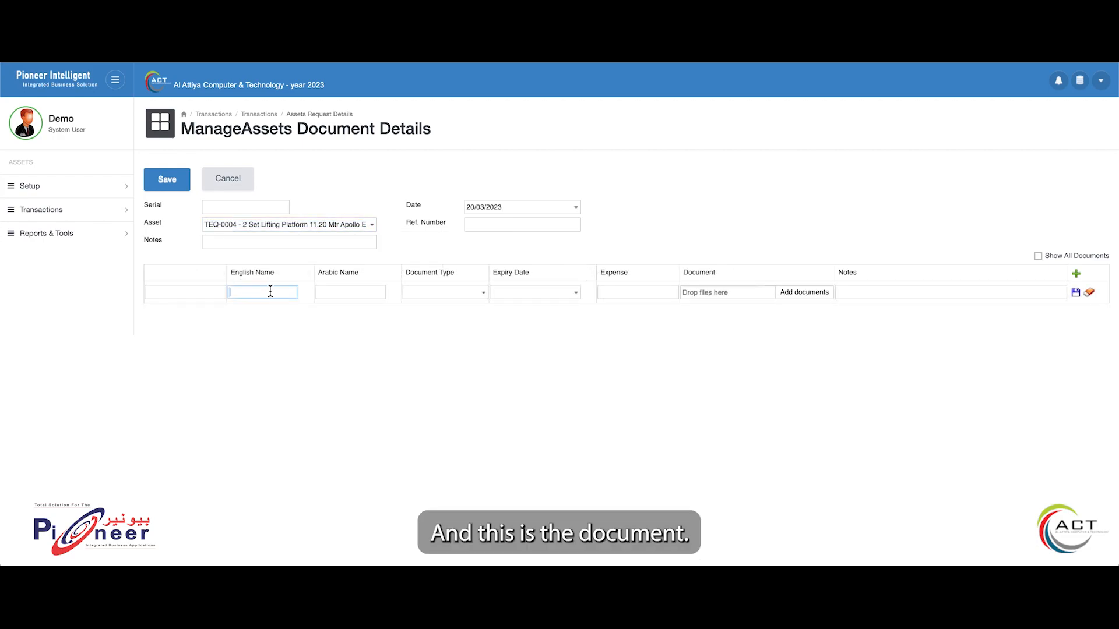
{"action": "left_click", "coordinate": [333, 291]}
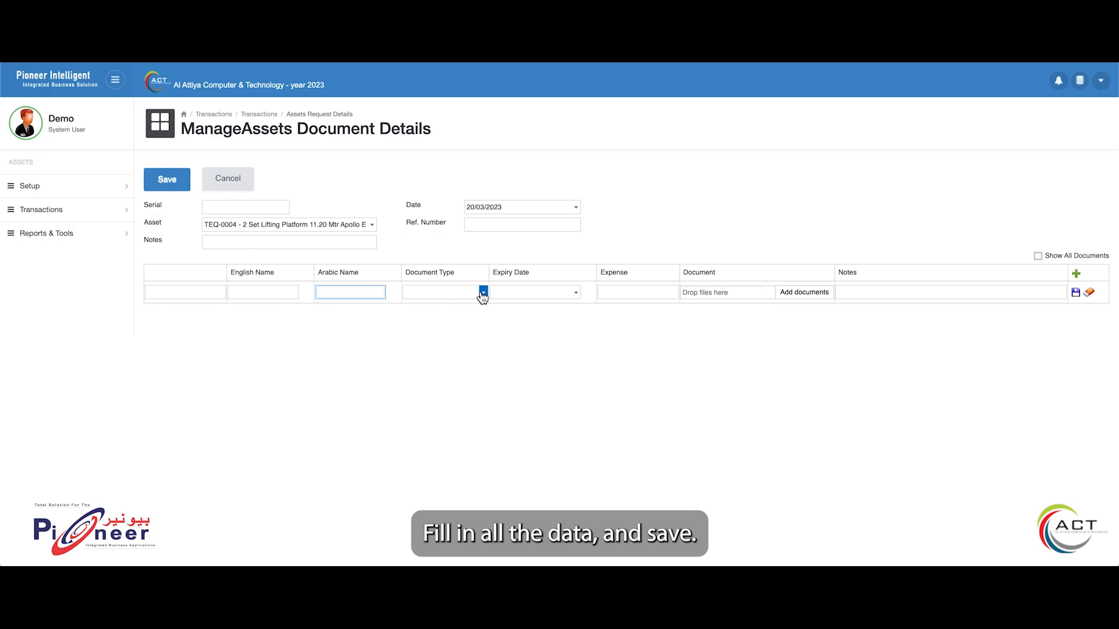
{"action": "left_click", "coordinate": [483, 292]}
Open the asset requests and view the form for a new request
{"action": "left_click", "coordinate": [110, 255]}
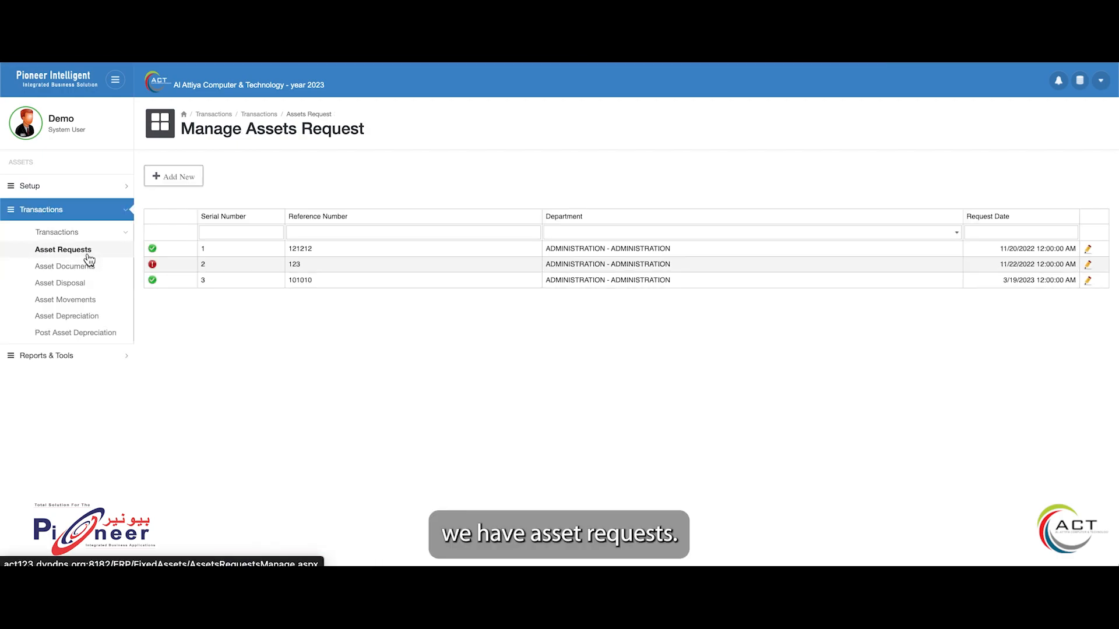
{"action": "left_click", "coordinate": [180, 178]}
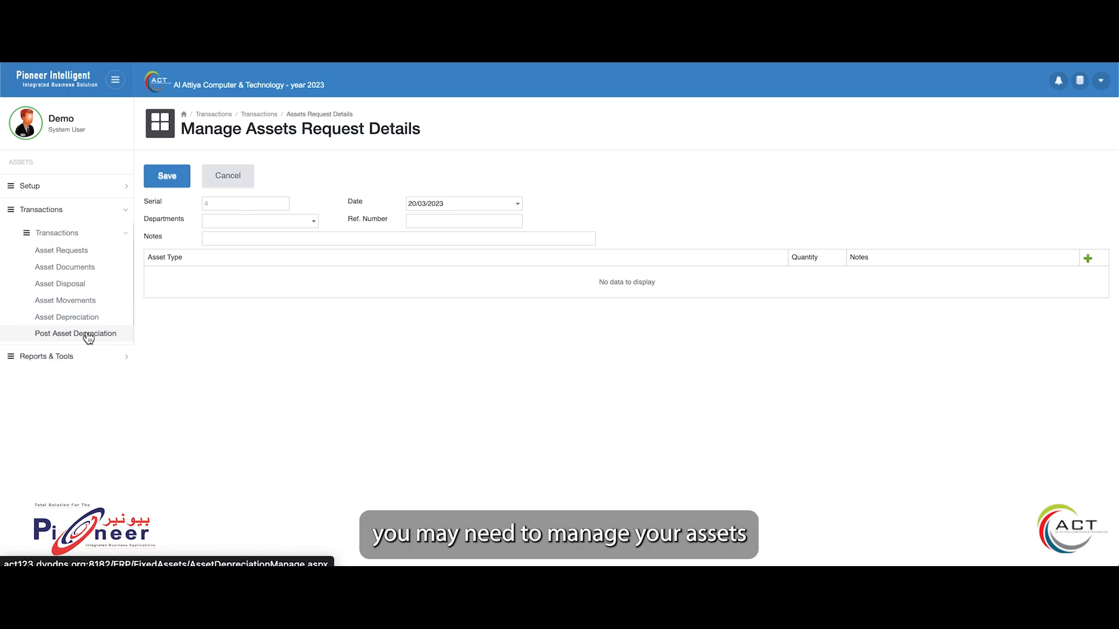
View the list of available assets reports, and open the Advanced Assets Enquiry with its filter options
{"action": "left_click", "coordinate": [83, 358]}
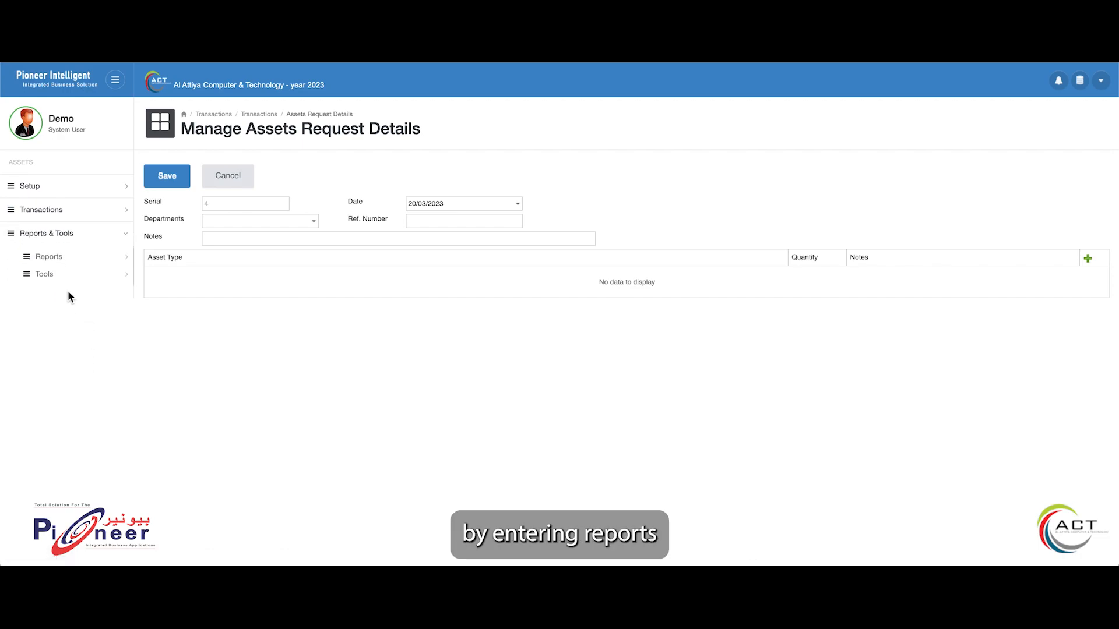
{"action": "left_click", "coordinate": [67, 263]}
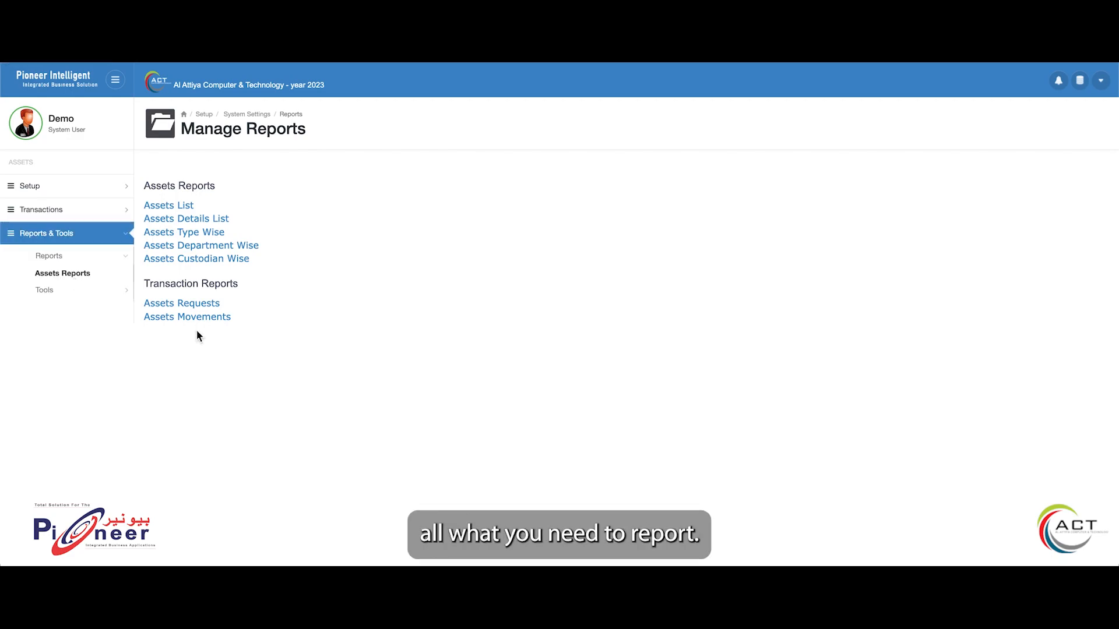
{"action": "left_click", "coordinate": [83, 296]}
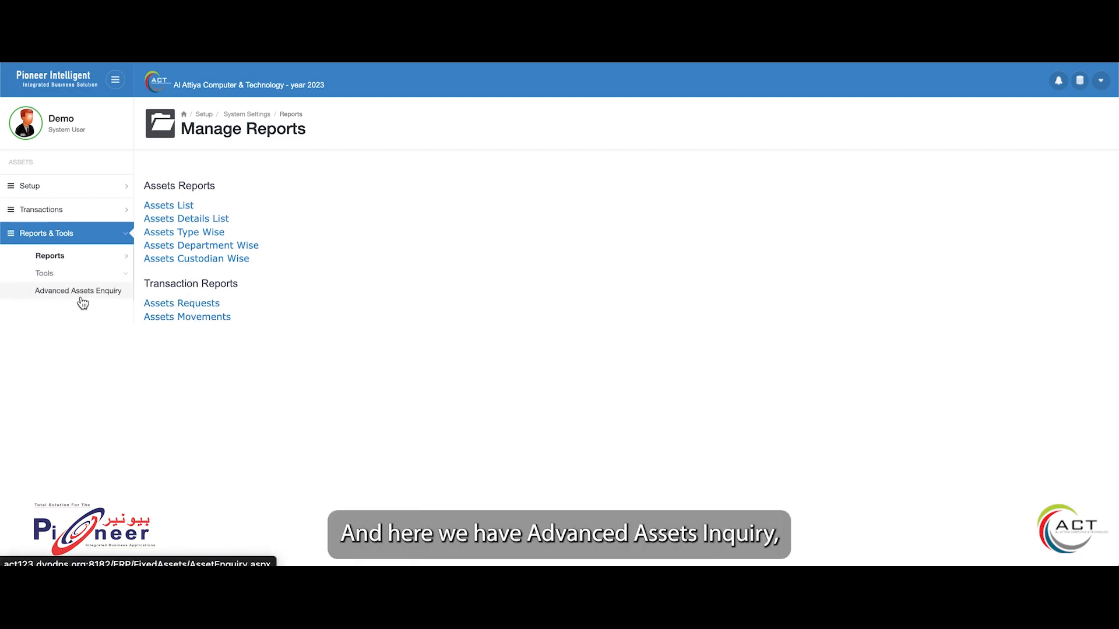
{"action": "left_click", "coordinate": [52, 298]}
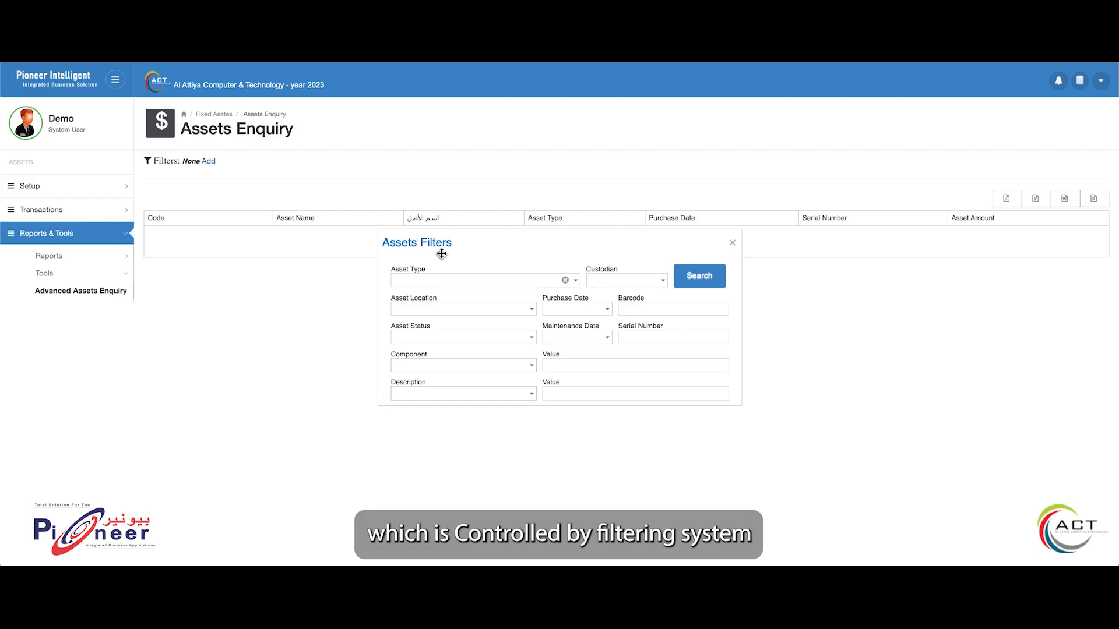